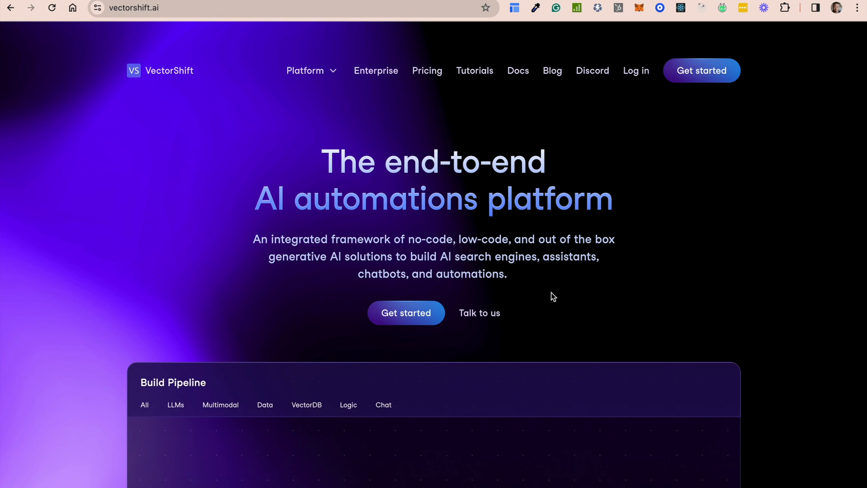
Open VectorShift's pricing page and compare the Starter, Premium and Pro plans for individuals
click(194, 0)
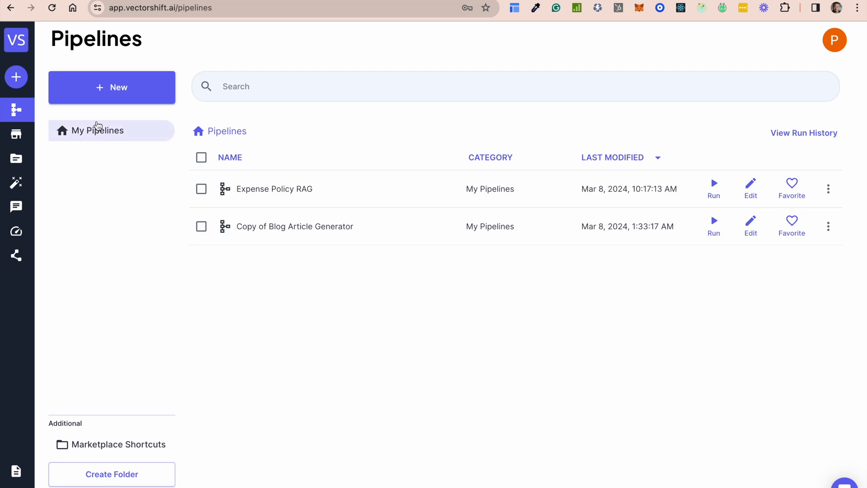
click(117, 2)
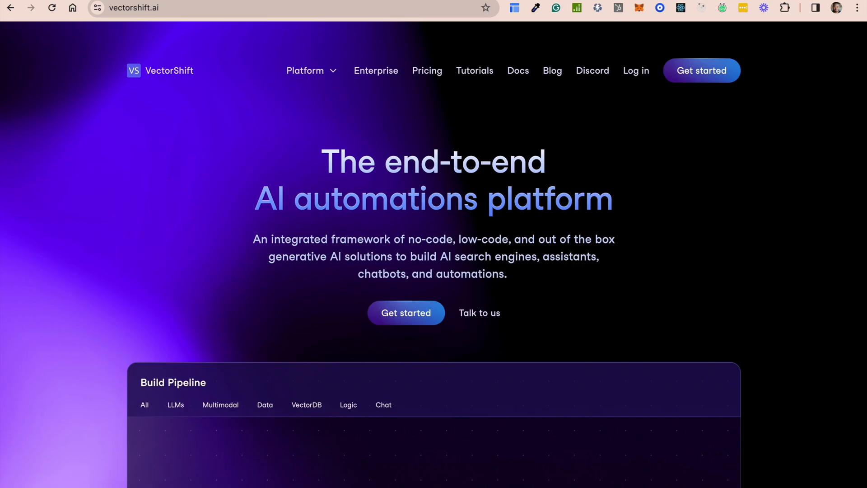
click(430, 74)
scroll(502, 322, down, 1)
scroll(502, 320, down, 5)
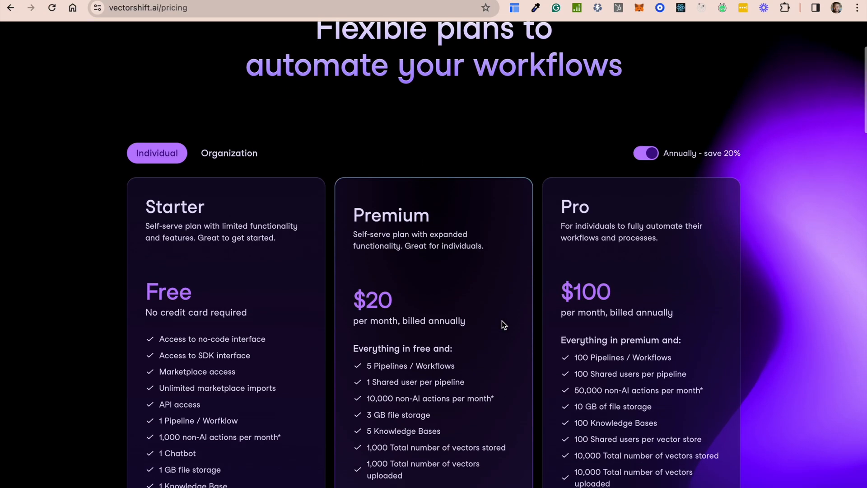
scroll(217, 214, up, 3)
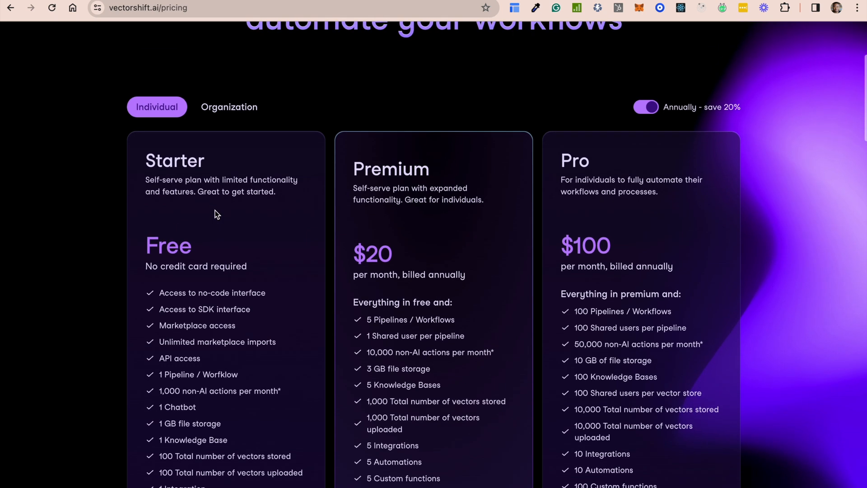
scroll(217, 216, down, 2)
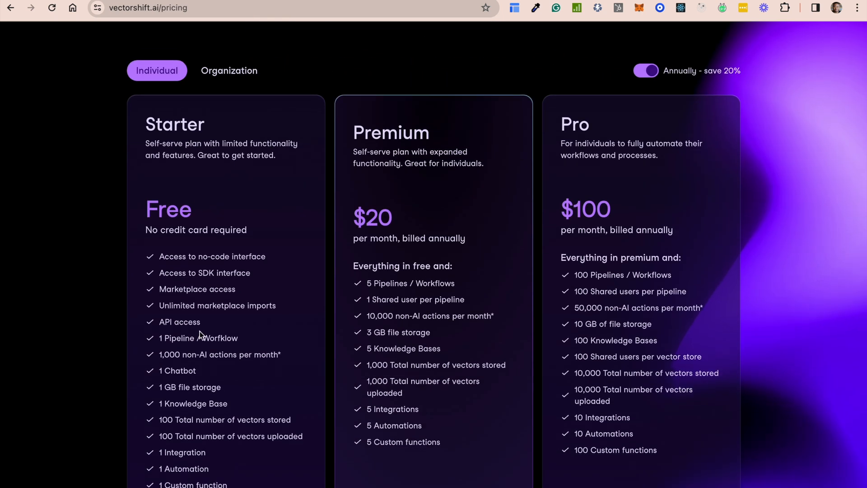
scroll(199, 334, down, 1)
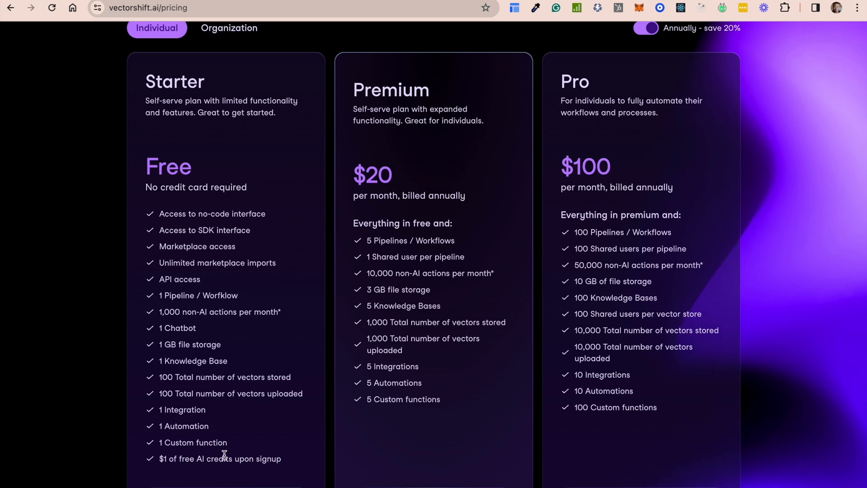
scroll(274, 172, up, 2)
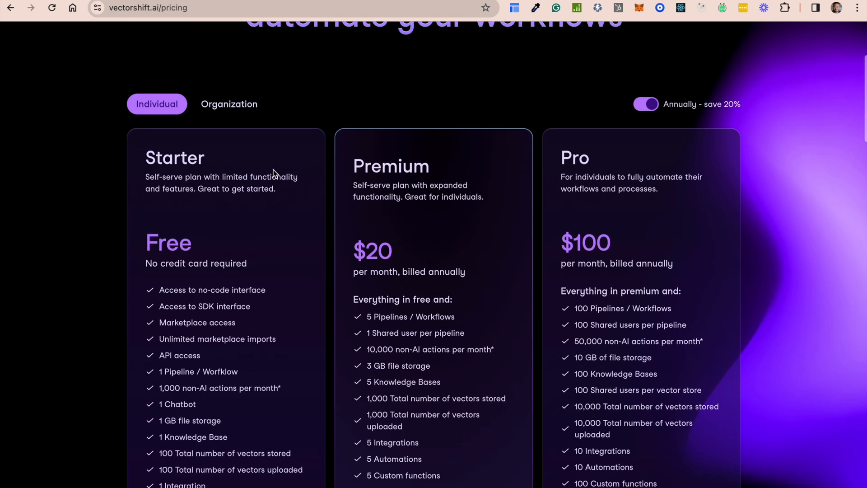
scroll(274, 172, up, 5)
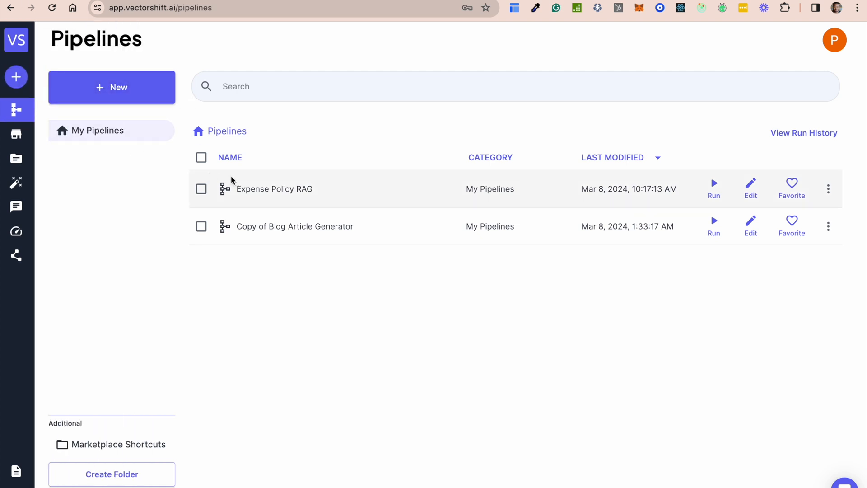
Open the Marketplace of the VectorShift app and browse the available pipeline templates
mouse_move(16, 109)
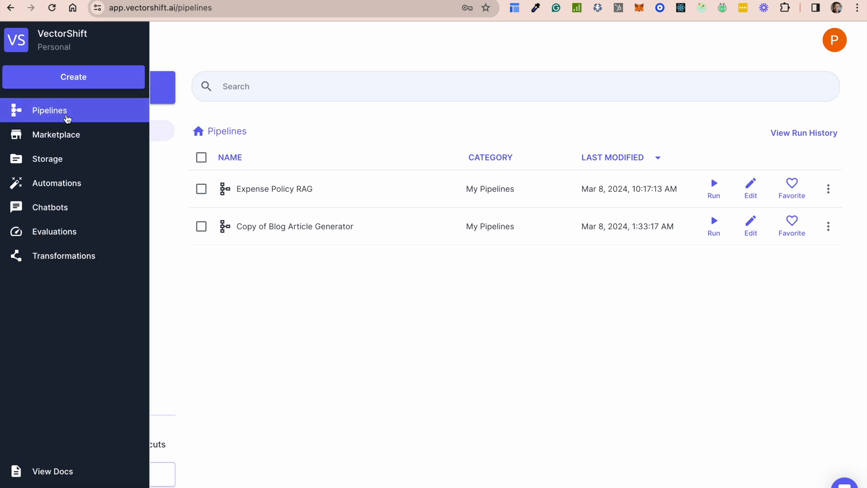
click(58, 136)
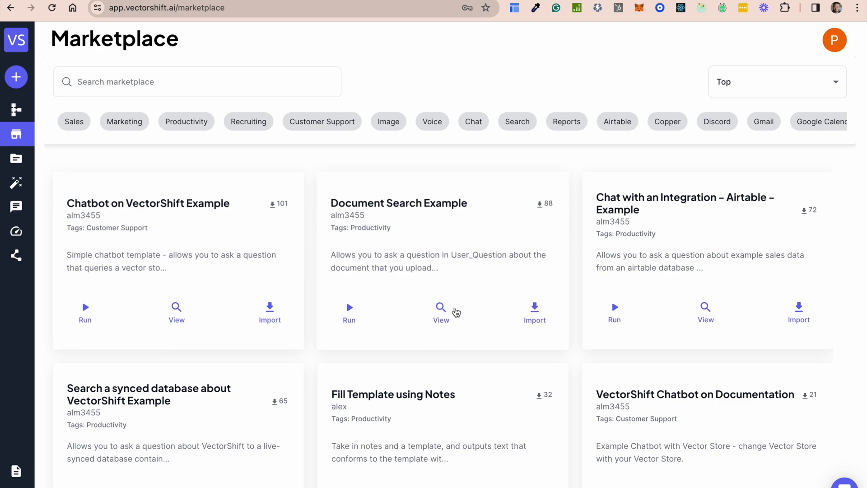
scroll(466, 319, down, 2)
scroll(466, 319, down, 8)
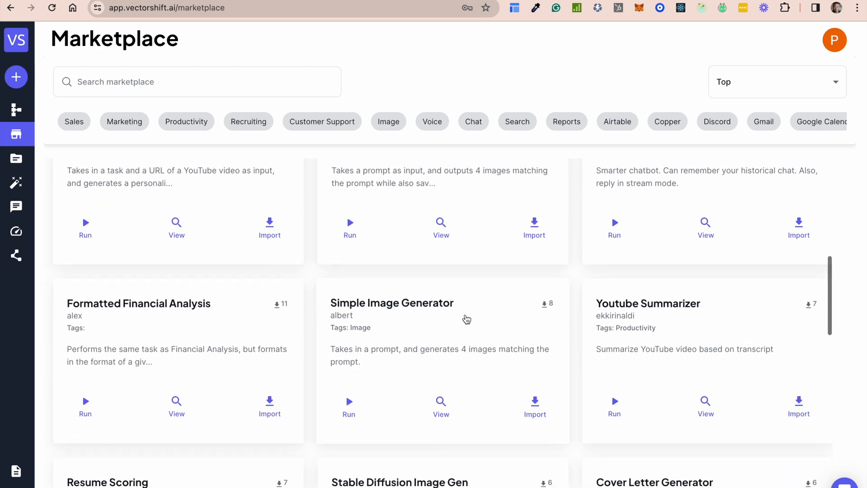
scroll(492, 339, down, 15)
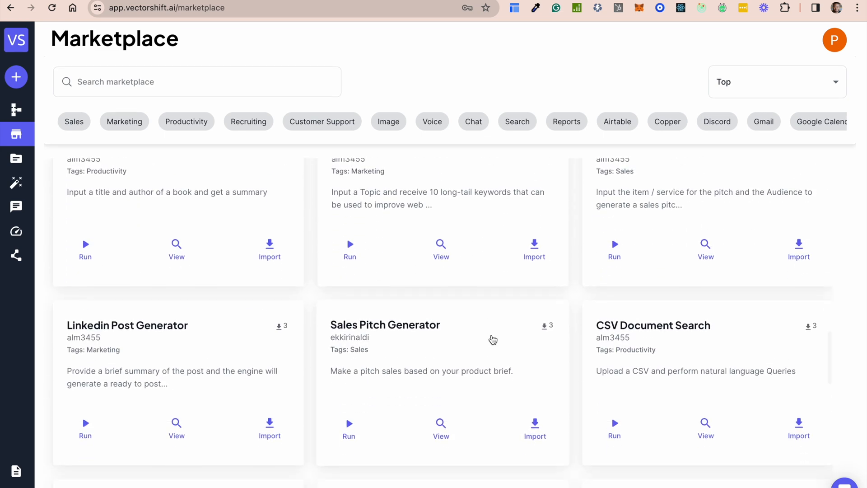
scroll(565, 248, up, 1)
scroll(565, 248, up, 20)
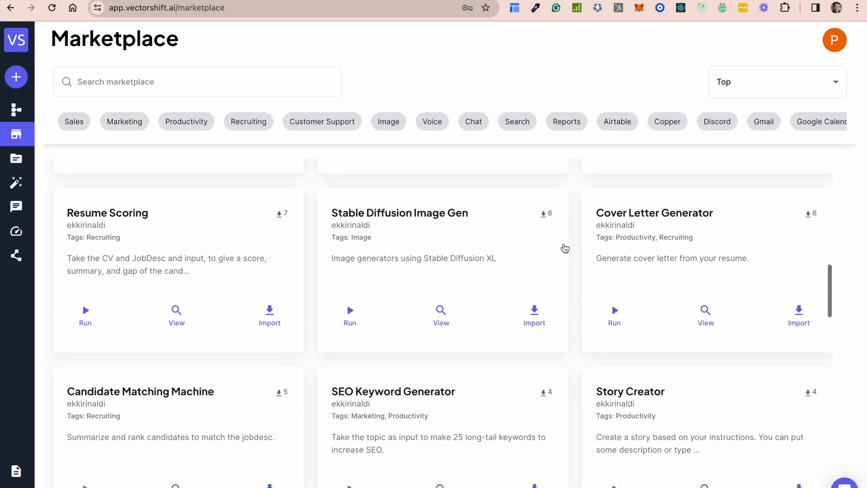
Filter the marketplace templates by Sales, Marketing, Productivity and Recruiting, and look through the matching ones
click(75, 121)
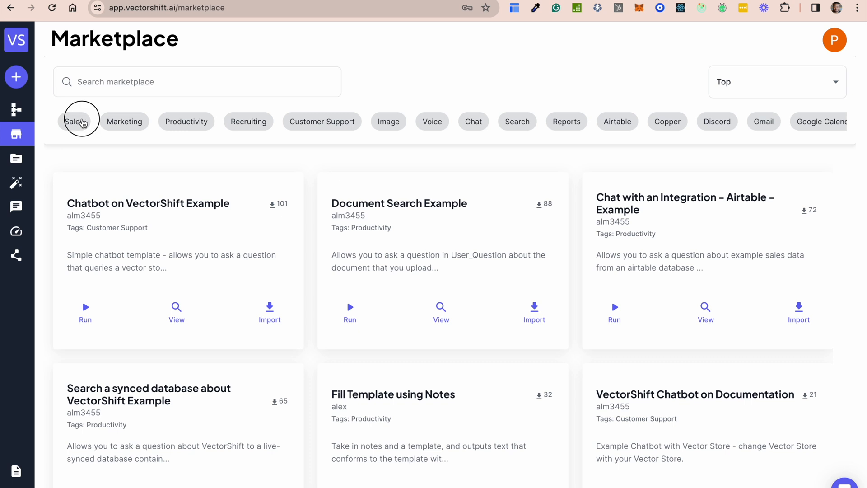
click(128, 121)
click(180, 122)
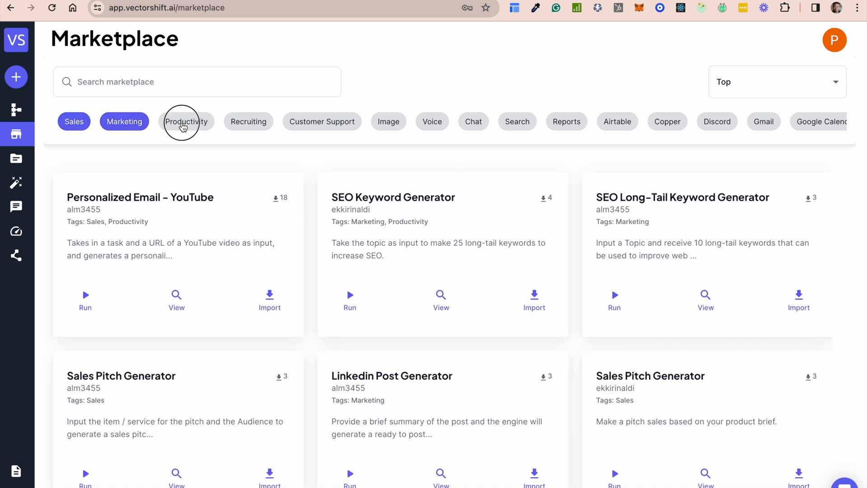
click(248, 123)
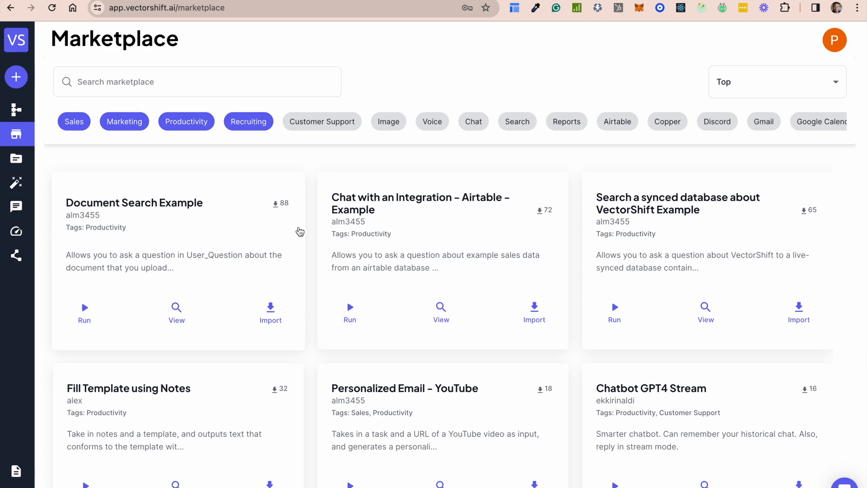
scroll(488, 362, down, 4)
scroll(497, 383, down, 5)
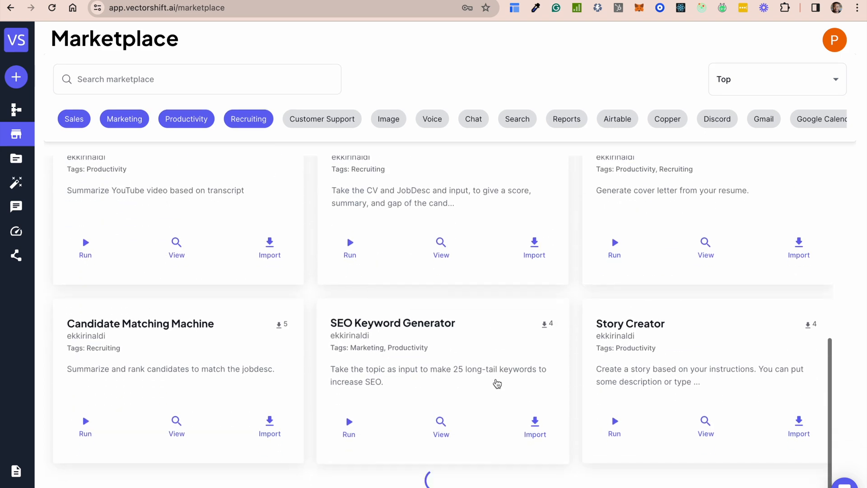
scroll(528, 368, down, 10)
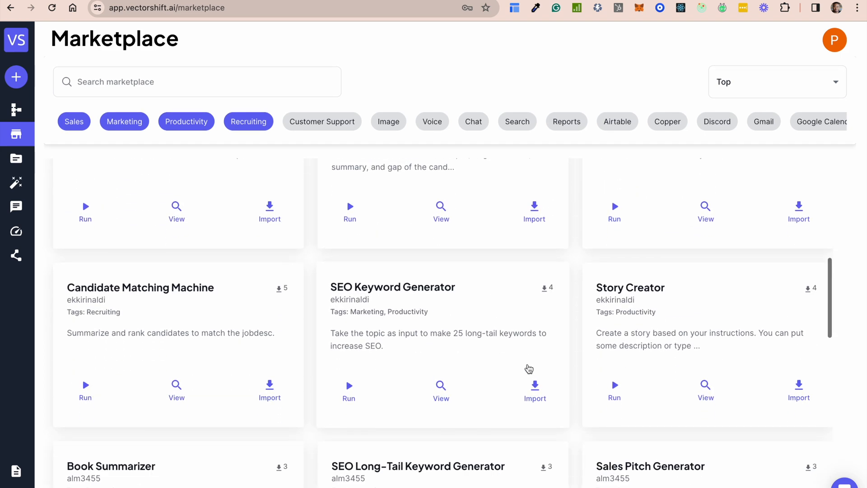
scroll(529, 369, up, 20)
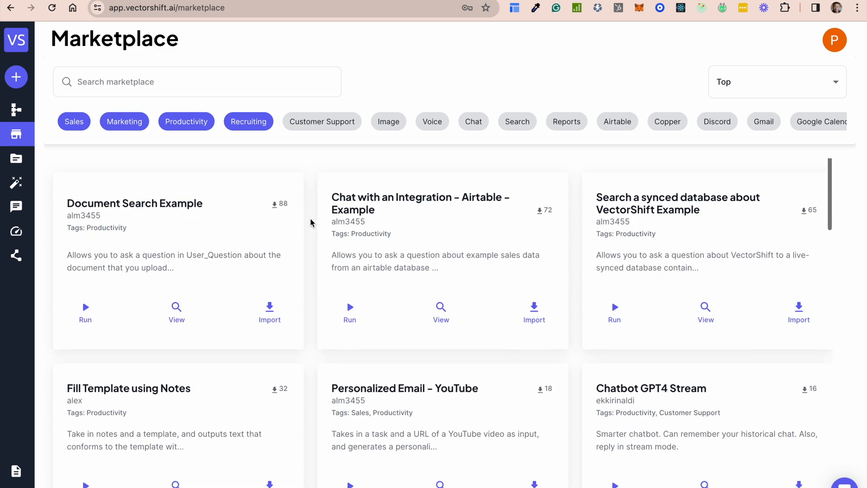
Open Storage and view the stored files and the knowledge bases
click(53, 162)
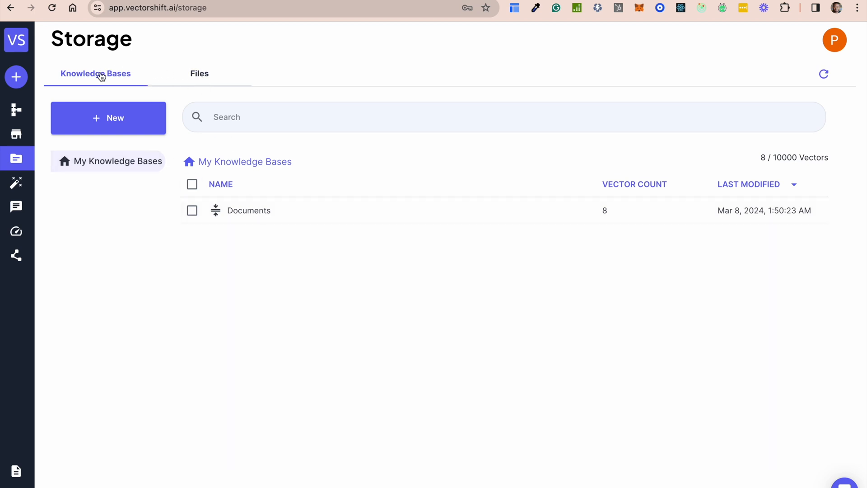
click(205, 78)
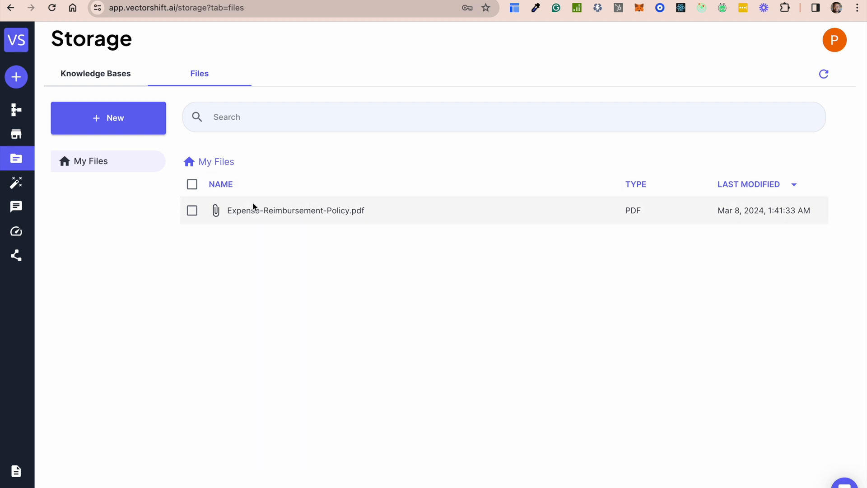
click(85, 78)
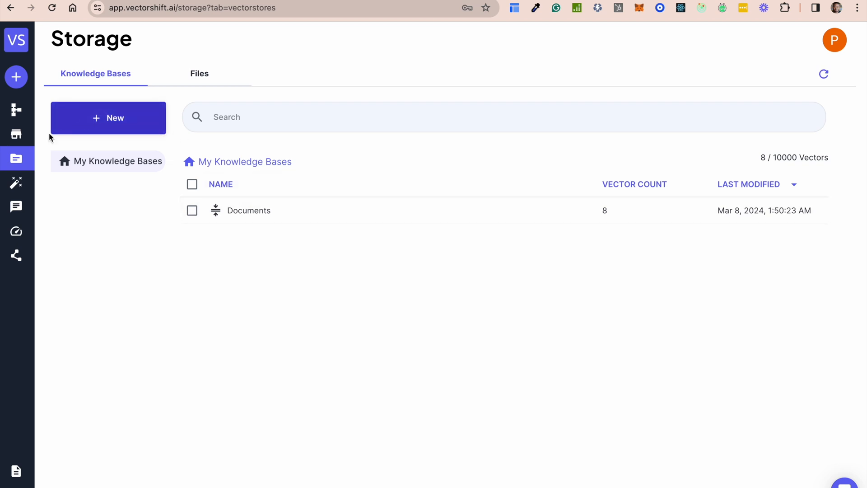
Open the automations list and check the Deploy action of the Topic Generation automation
mouse_move(15, 184)
click(53, 187)
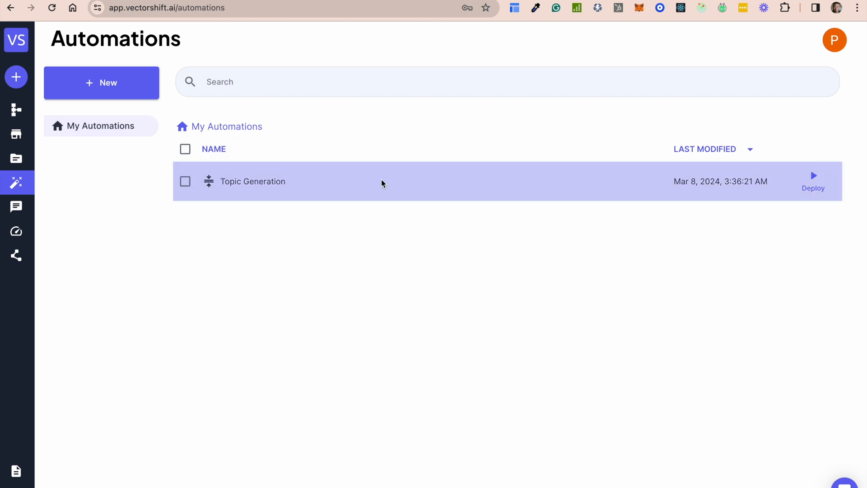
click(813, 183)
click(818, 181)
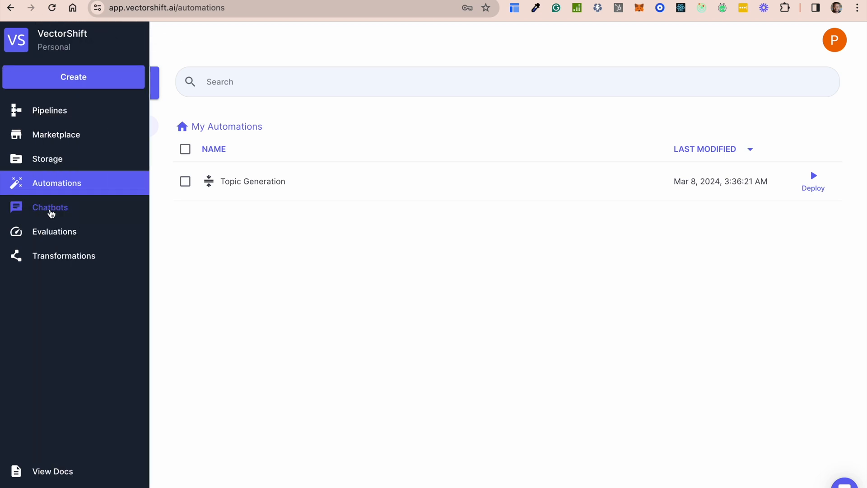
View the Chatbots page and the Evaluations page
click(50, 208)
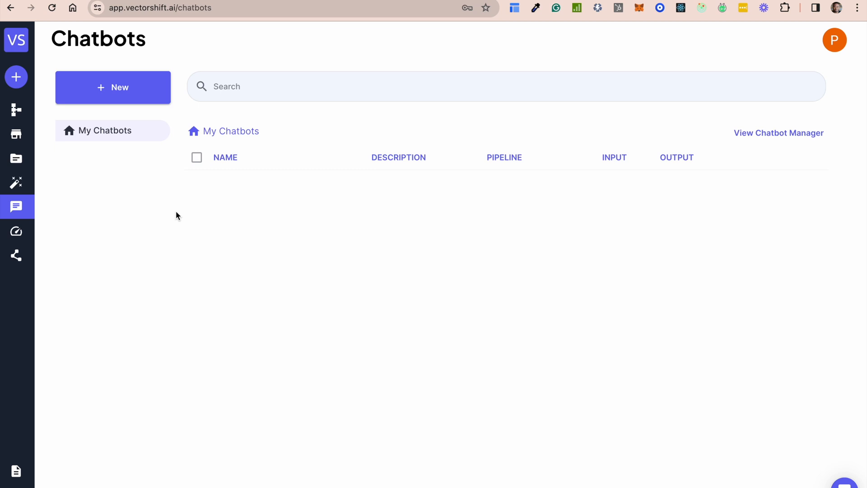
mouse_move(51, 226)
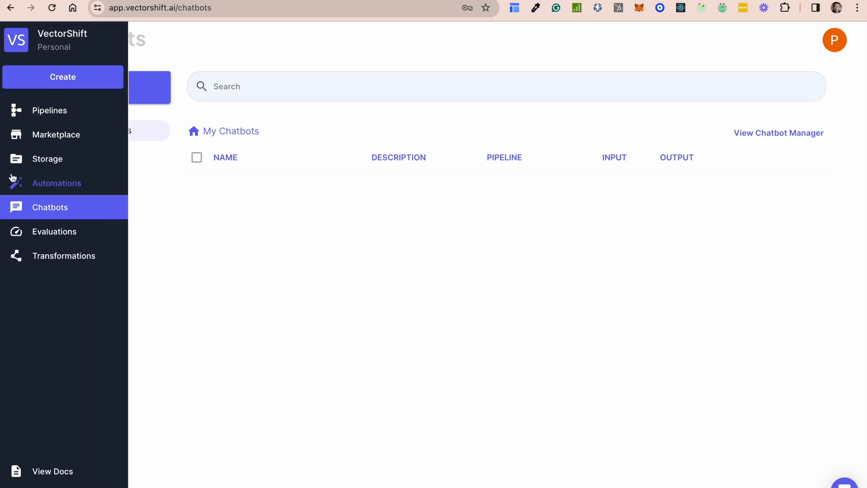
click(54, 233)
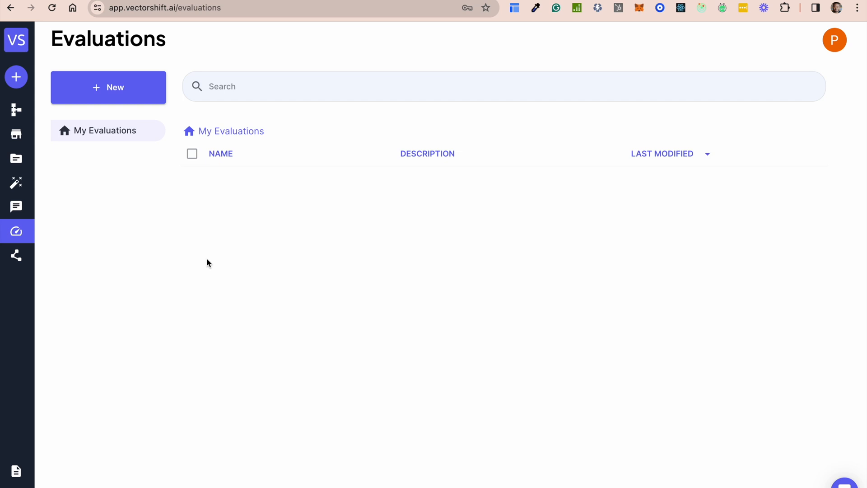
Open the Hello World transformation, review its parameters and function code, and close it without saving
mouse_move(16, 234)
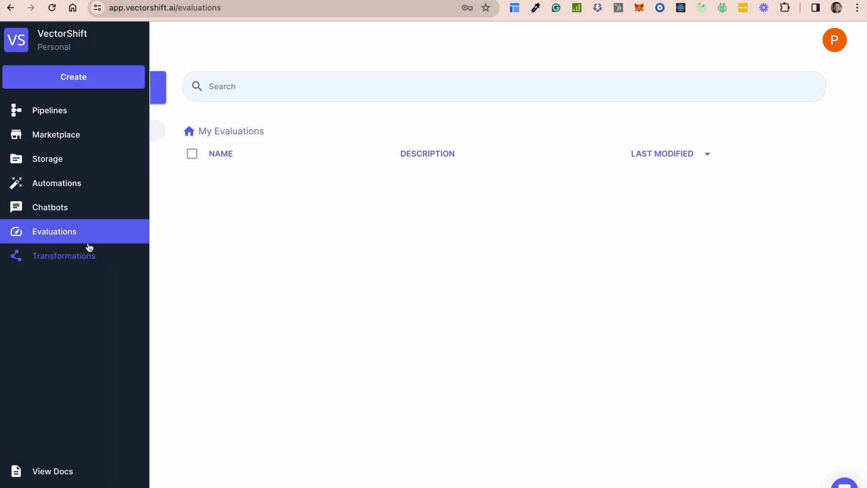
click(66, 254)
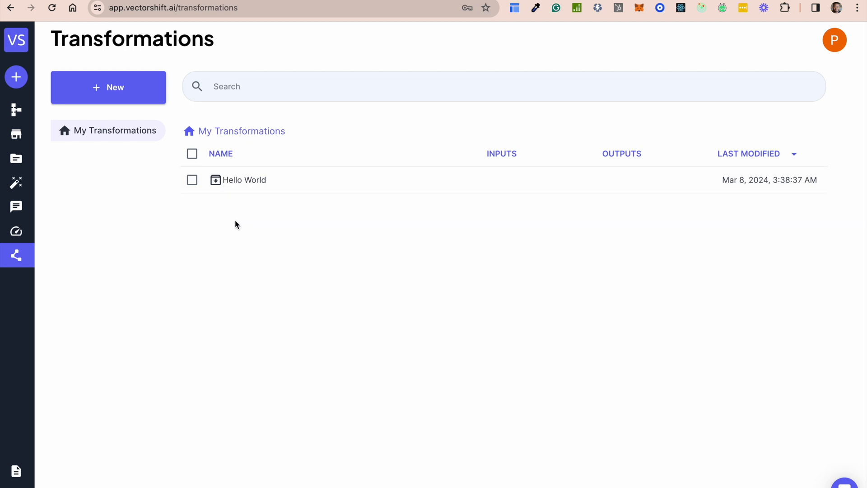
click(239, 181)
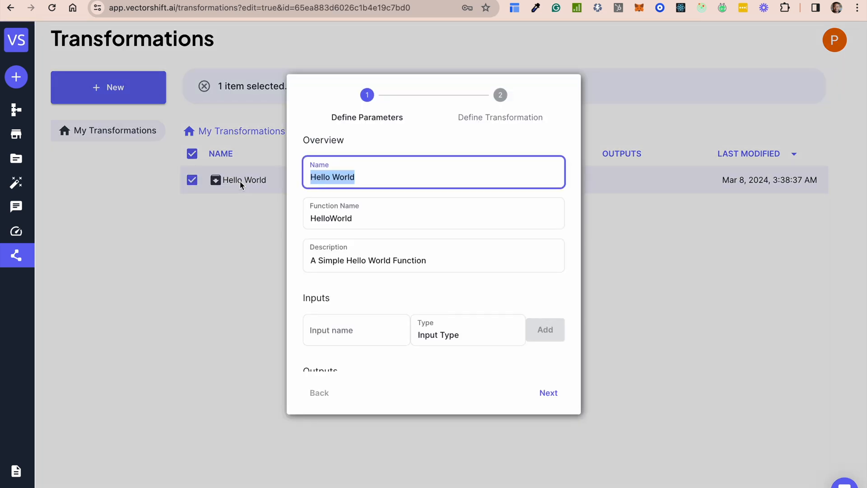
click(547, 399)
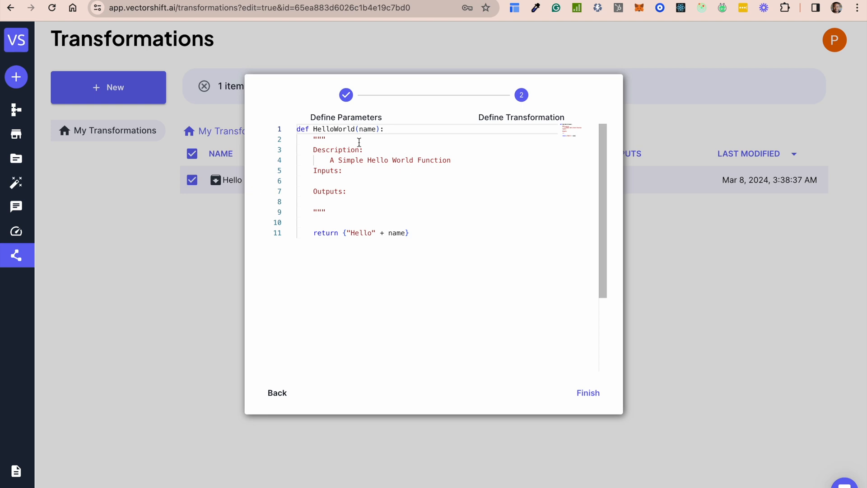
click(372, 190)
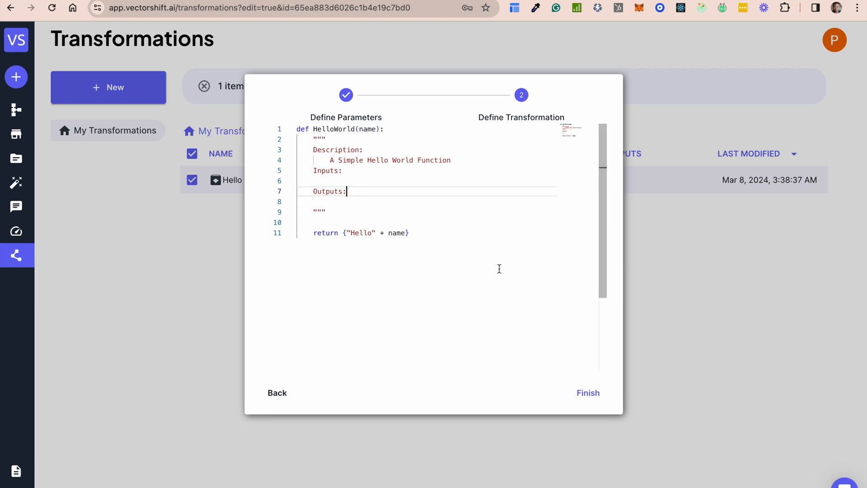
click(277, 393)
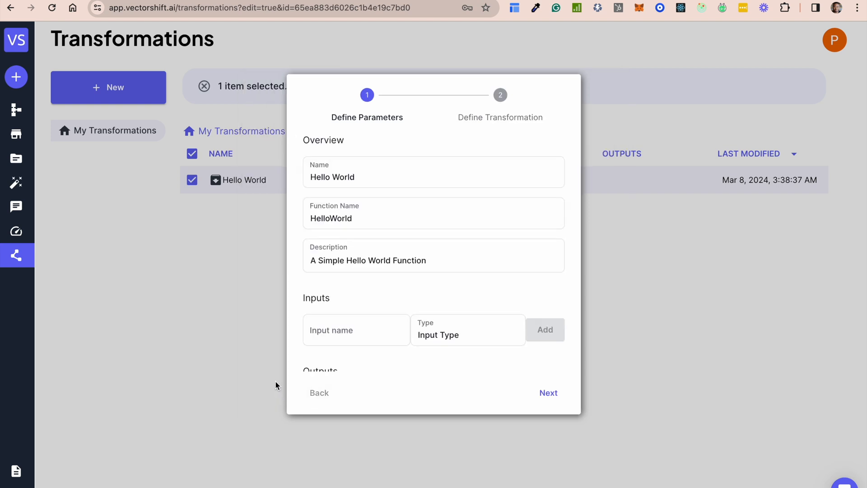
click(656, 246)
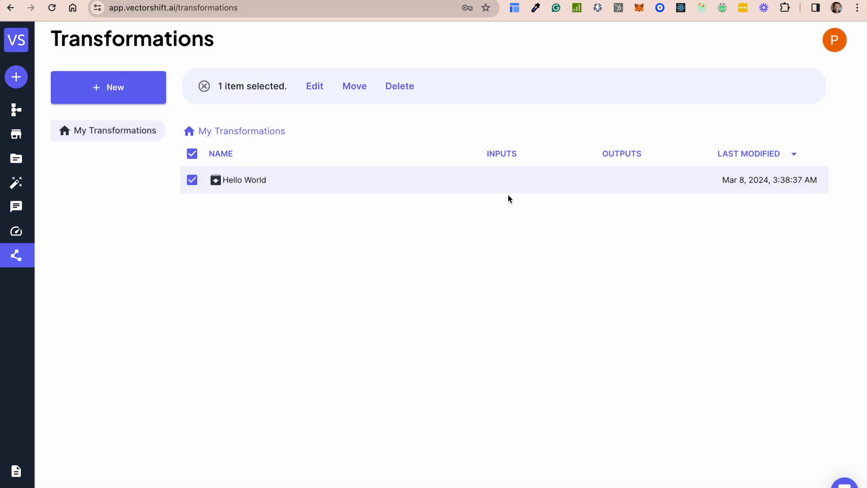
Open the Pipelines page and start creating a new pipeline
mouse_move(32, 142)
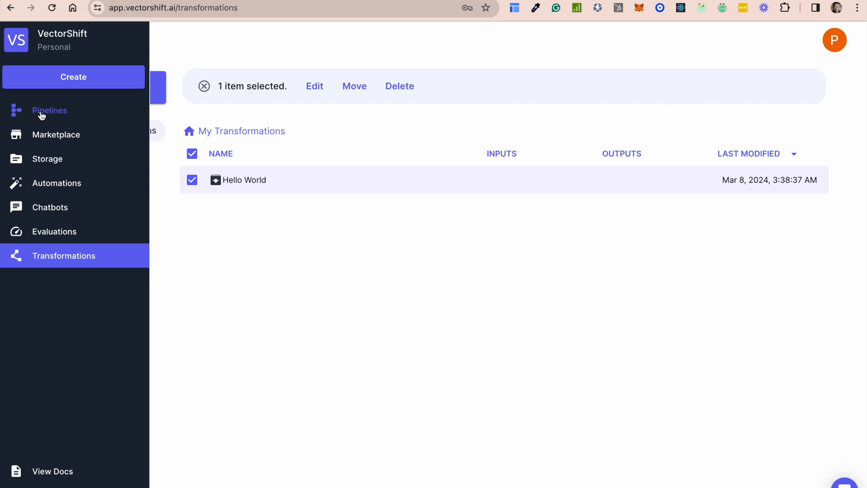
click(56, 113)
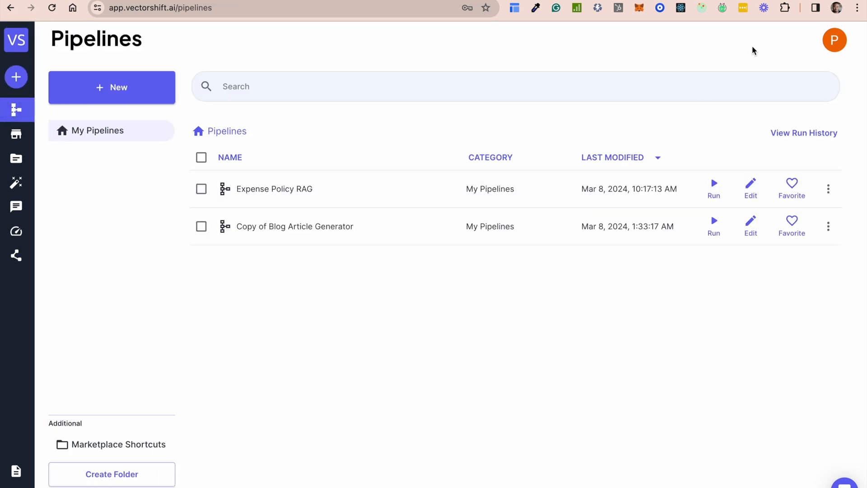
click(122, 93)
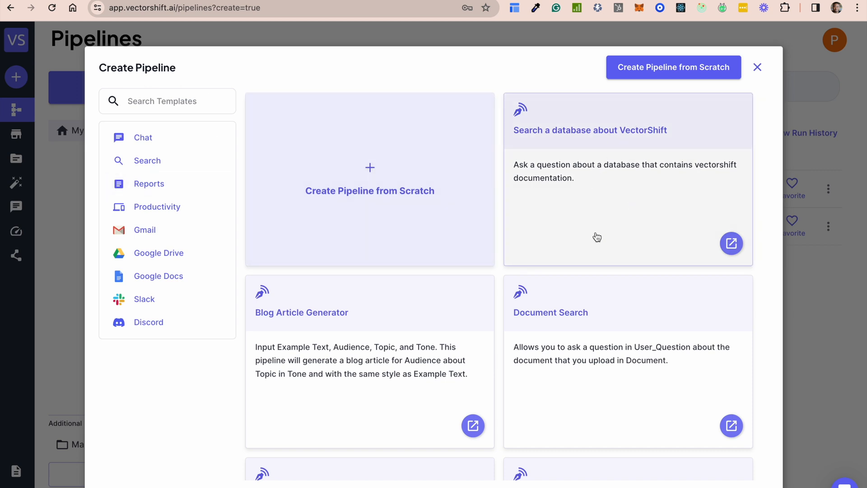
Look through the available pipeline templates, from database search and chatbots to the Google, Gmail and Slack ones
scroll(595, 238, down, 1)
scroll(595, 239, down, 5)
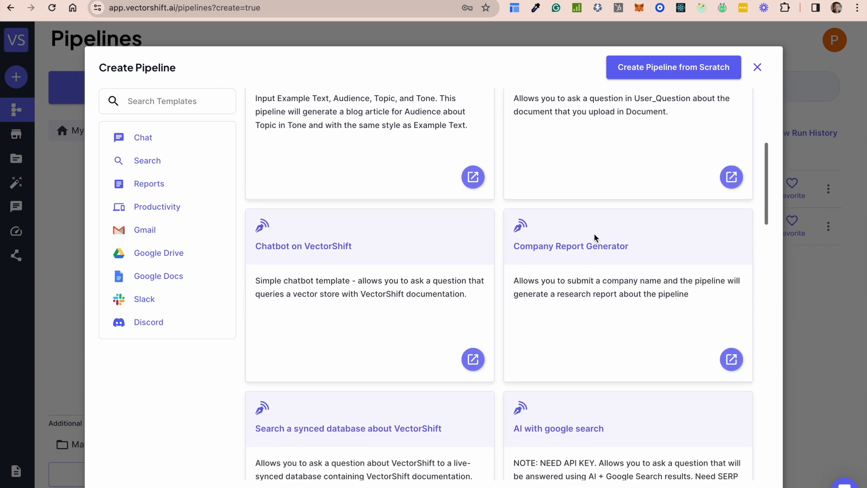
scroll(595, 238, down, 1)
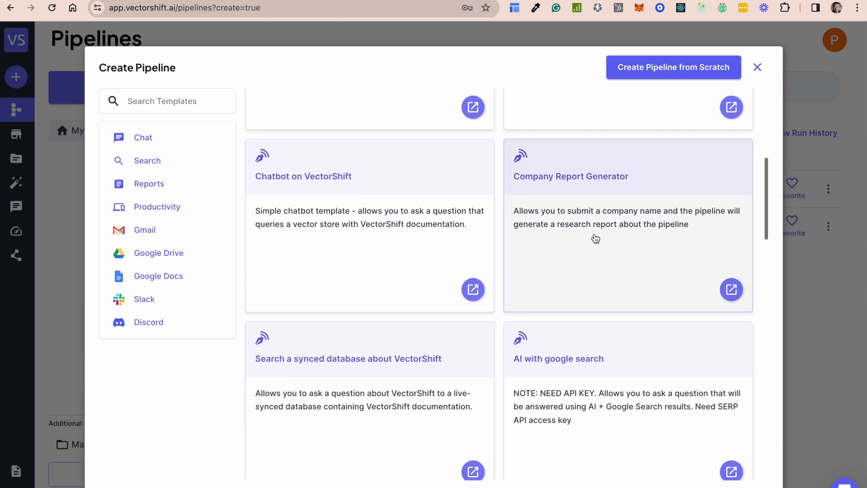
scroll(595, 238, down, 1)
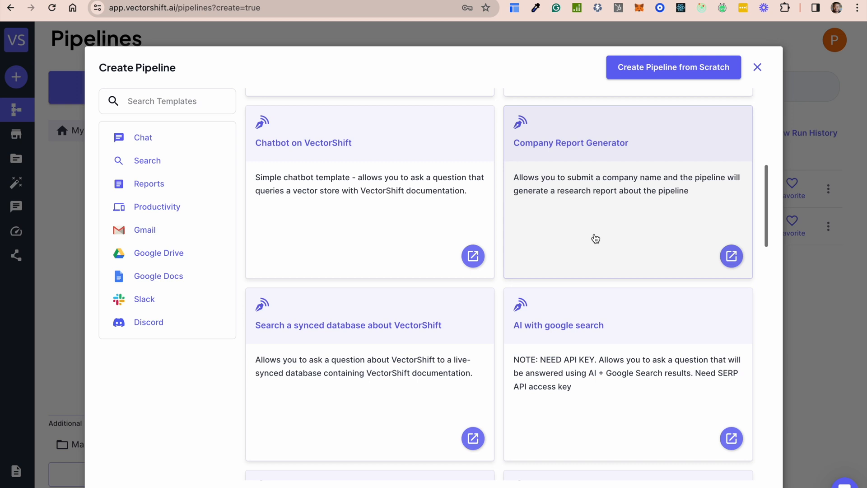
scroll(595, 238, down, 2)
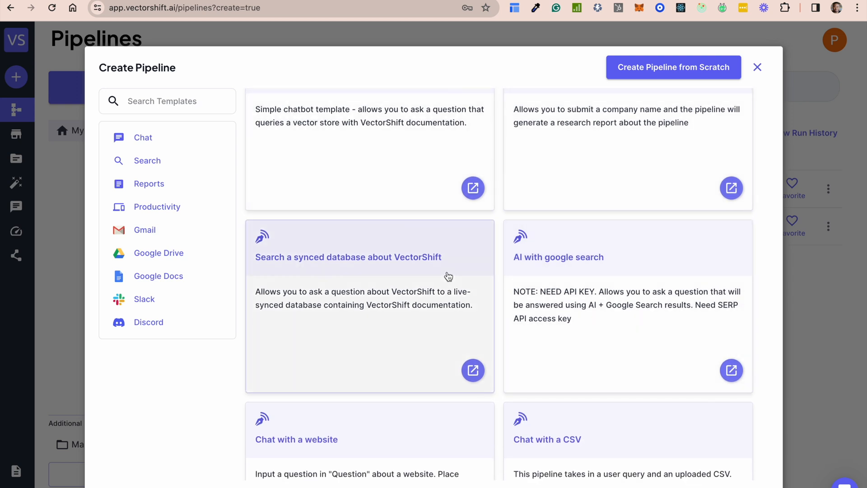
scroll(449, 275, up, 2)
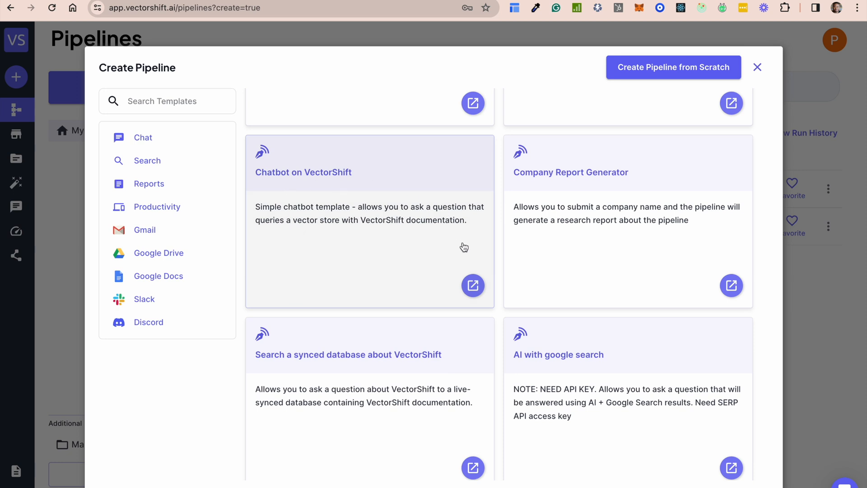
scroll(650, 286, down, 4)
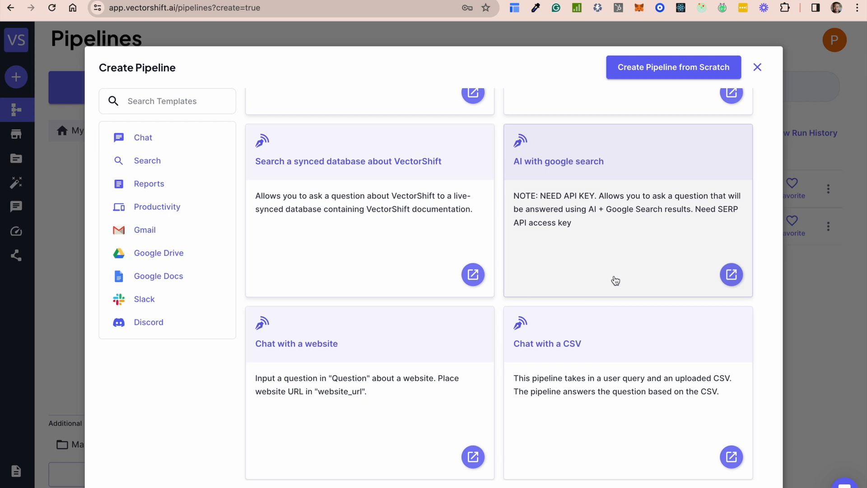
scroll(612, 298, down, 3)
scroll(619, 302, down, 10)
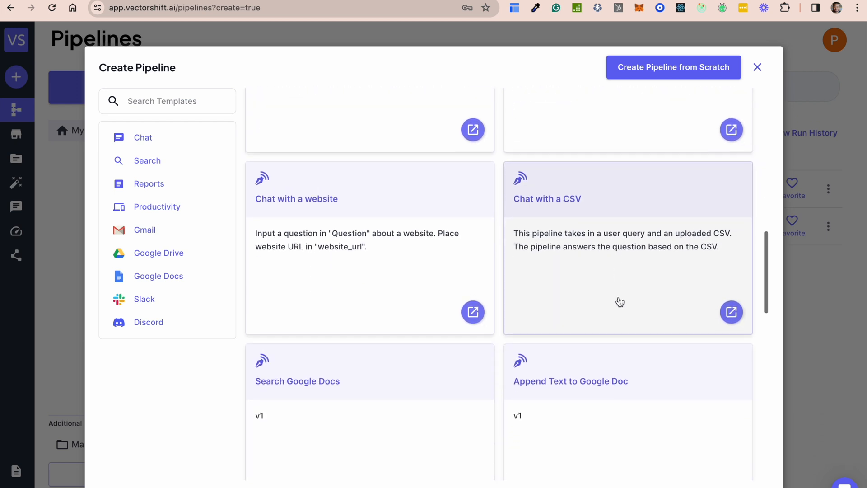
scroll(620, 302, down, 6)
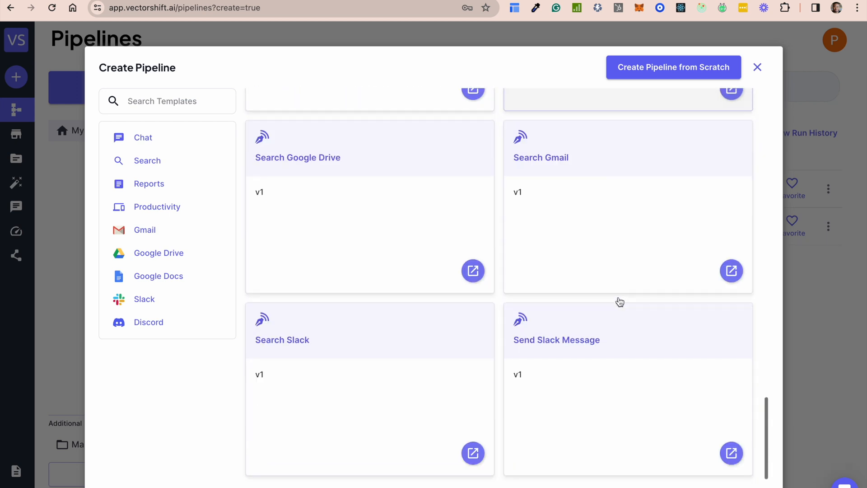
scroll(624, 258, up, 20)
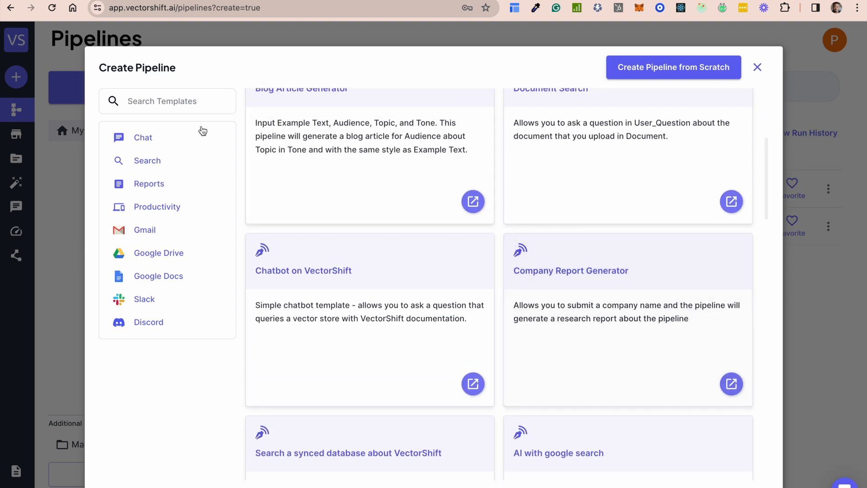
Filter the pipeline templates by Search, Reports, Slack and Discord and view the matching ones
click(153, 164)
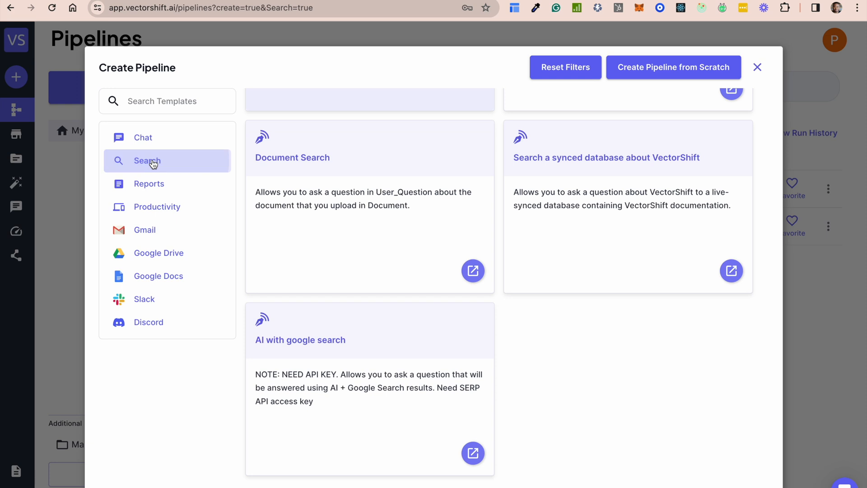
click(153, 192)
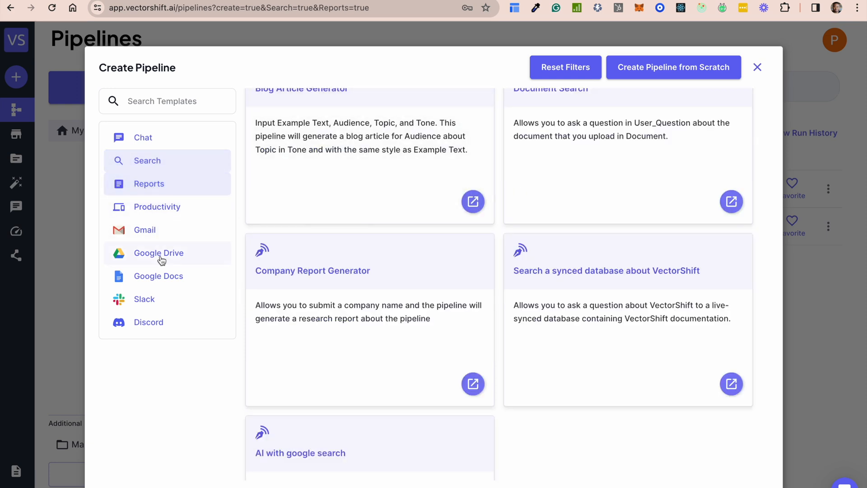
click(143, 298)
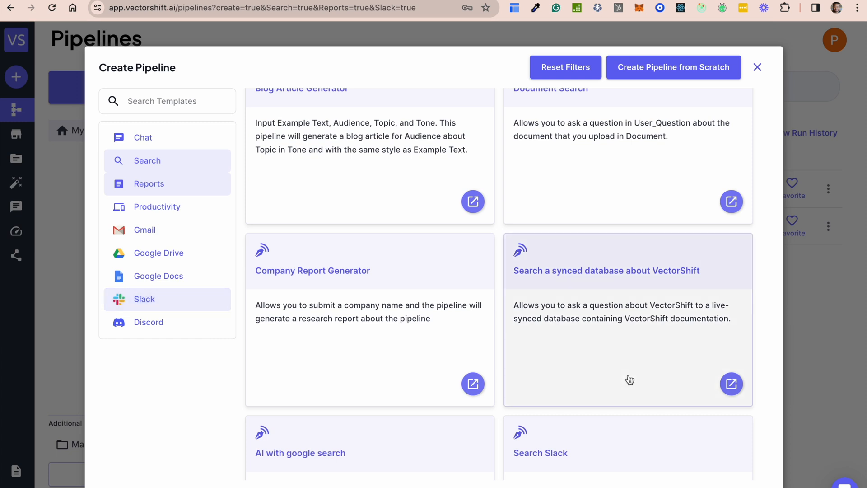
scroll(627, 379, down, 4)
click(163, 327)
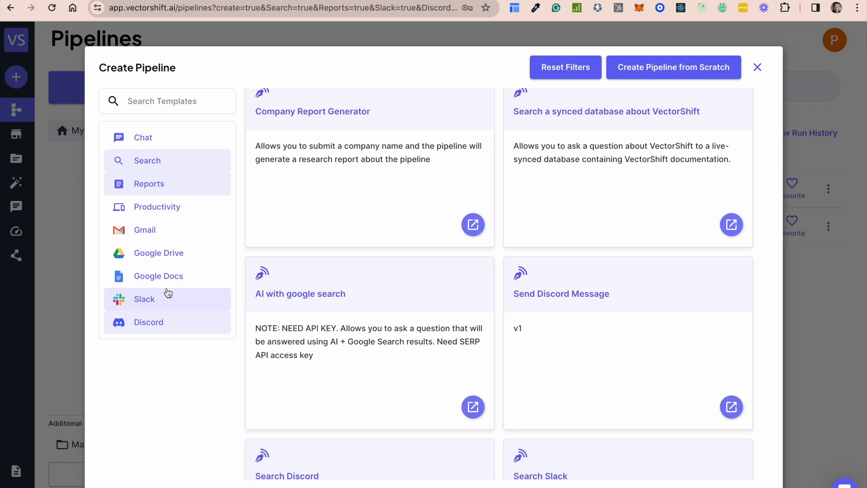
Remove the Search, Reports and Discord filters, keeping only Slack, and create a pipeline from scratch
click(155, 161)
click(159, 182)
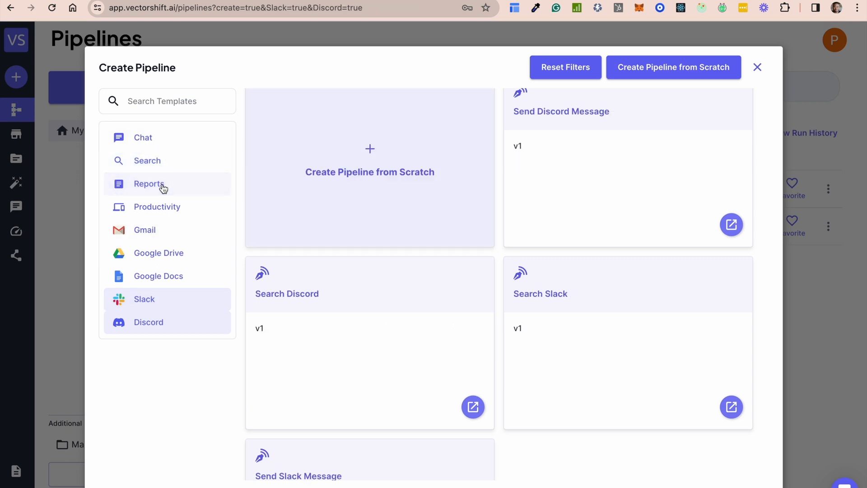
click(170, 323)
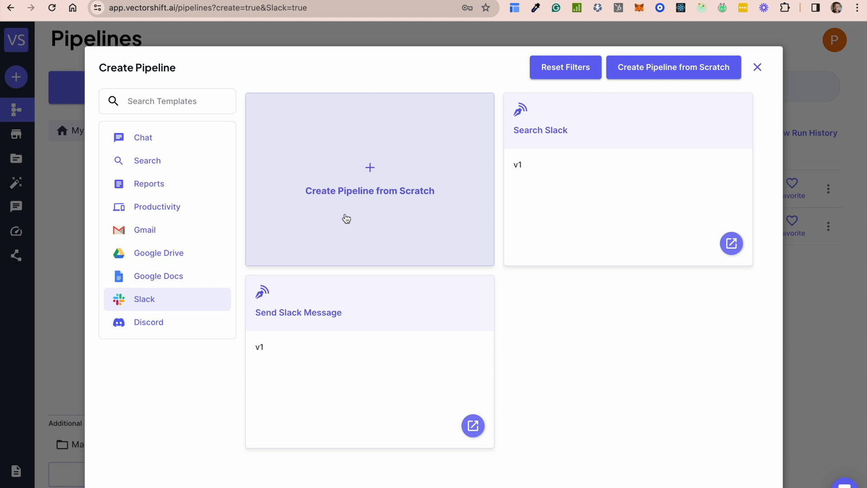
click(388, 179)
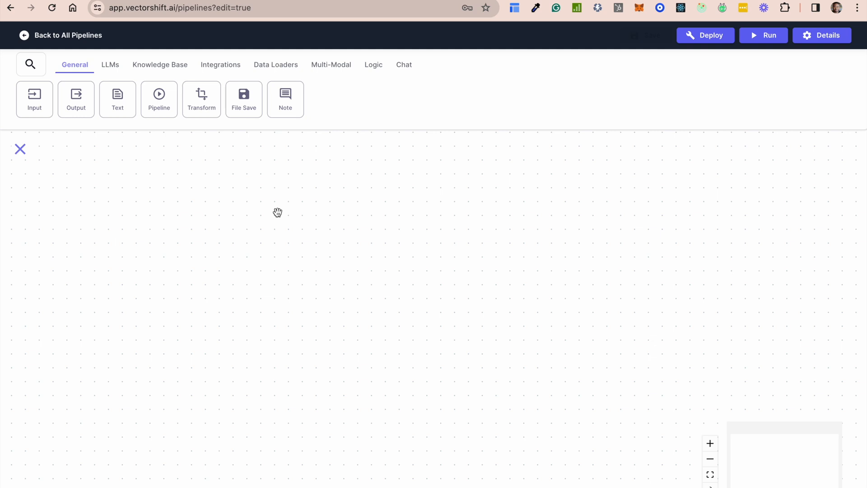
Add an Open Source LLM node to the canvas, view its model choices, and delete the node
click(111, 65)
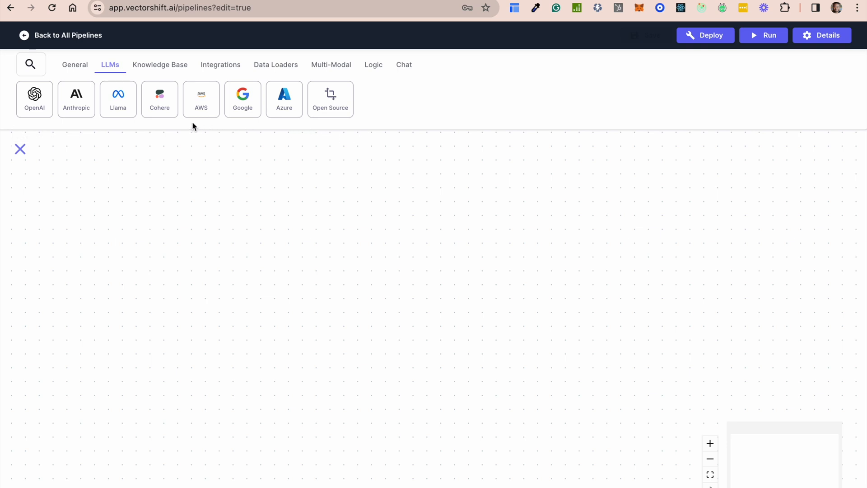
click(319, 107)
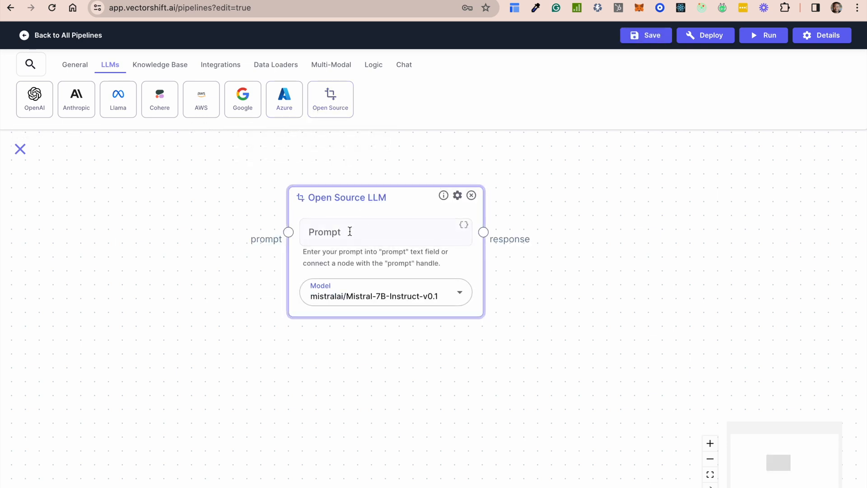
click(456, 293)
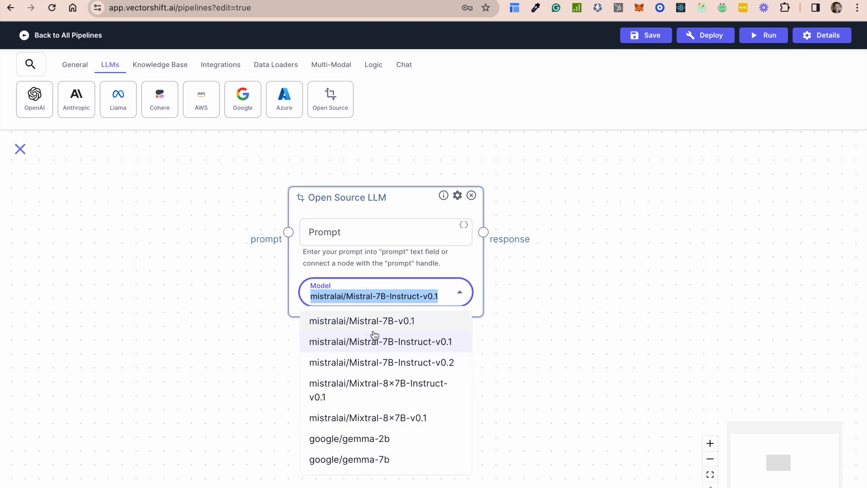
click(471, 196)
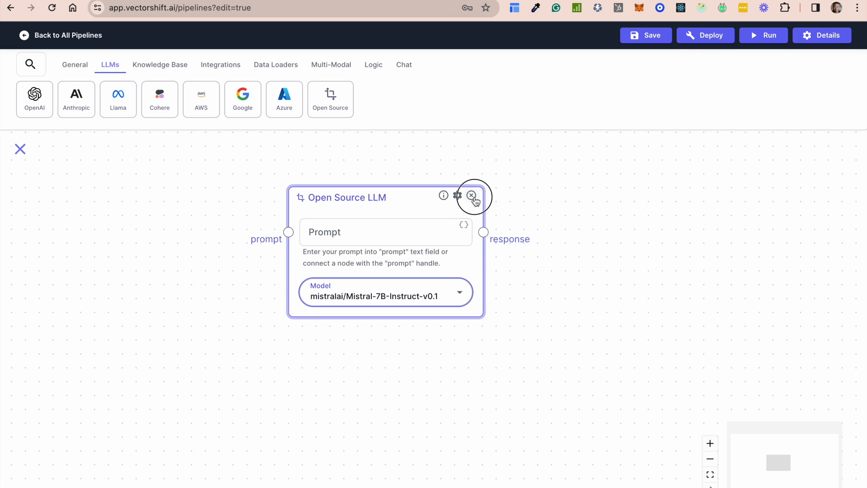
click(472, 195)
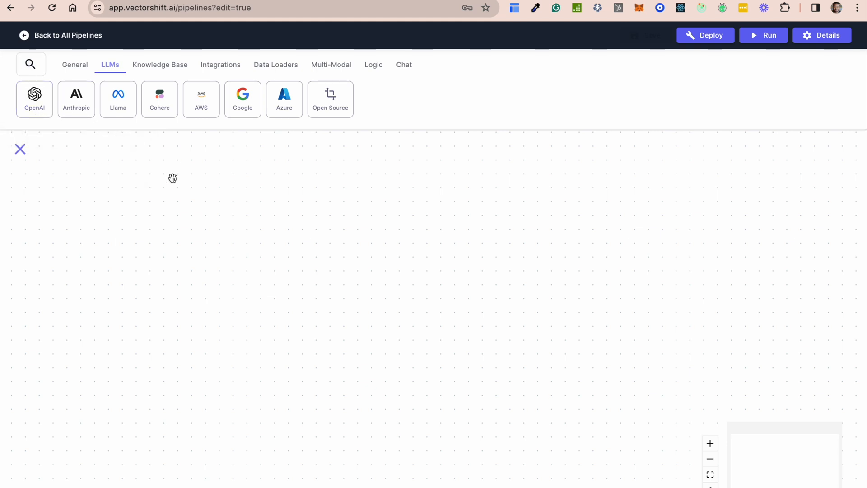
View the nodes offered in the Knowledge Base, Integrations and Data Loaders categories
click(152, 66)
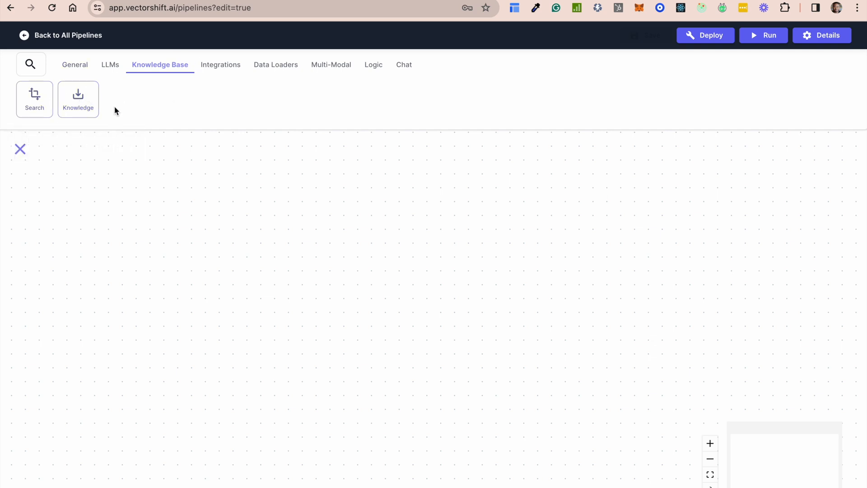
click(218, 68)
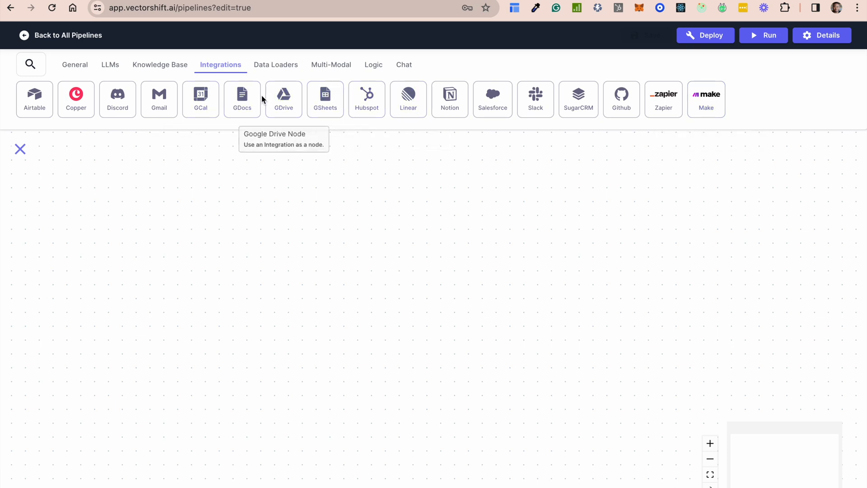
click(273, 66)
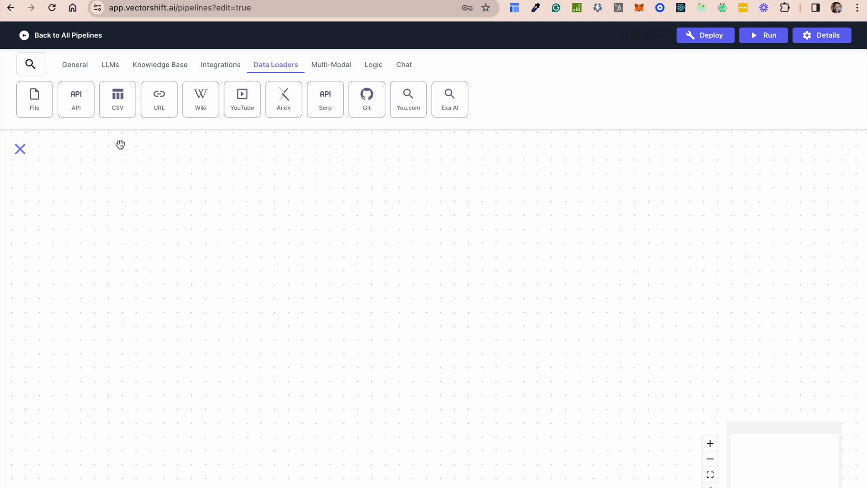
Add a multi-modal Image Generation node to the canvas, view its model choices, and delete the node
click(332, 68)
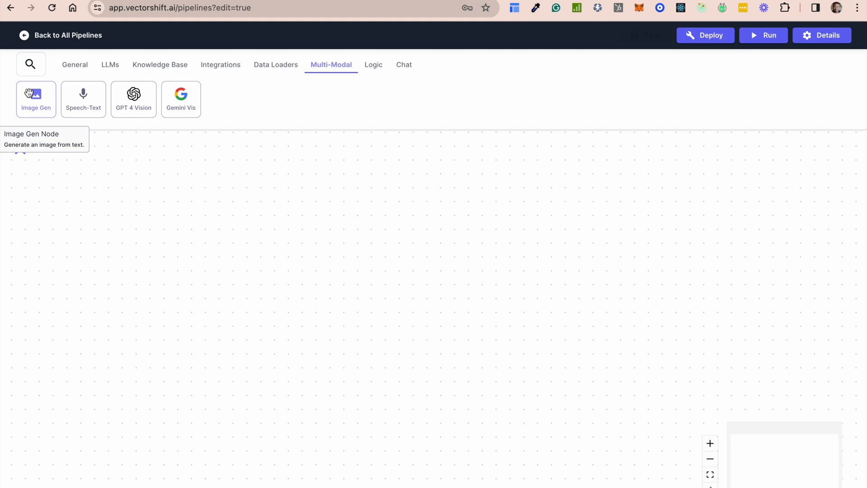
drag(28, 93, 354, 186)
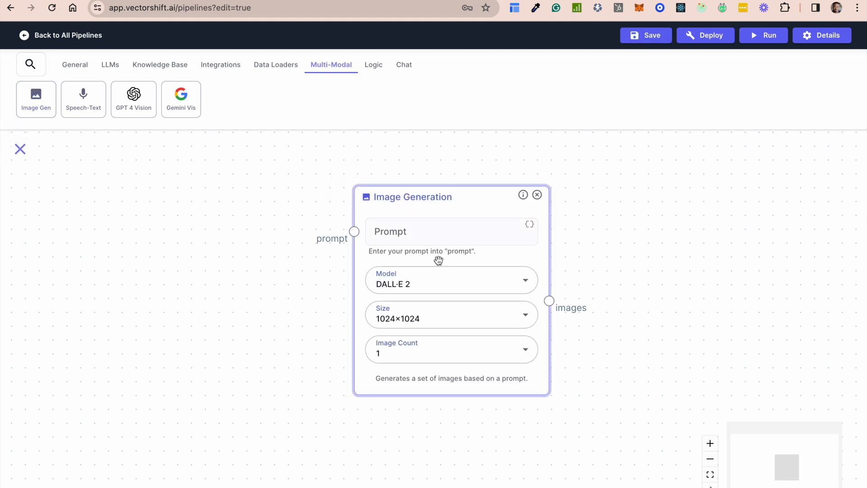
click(437, 283)
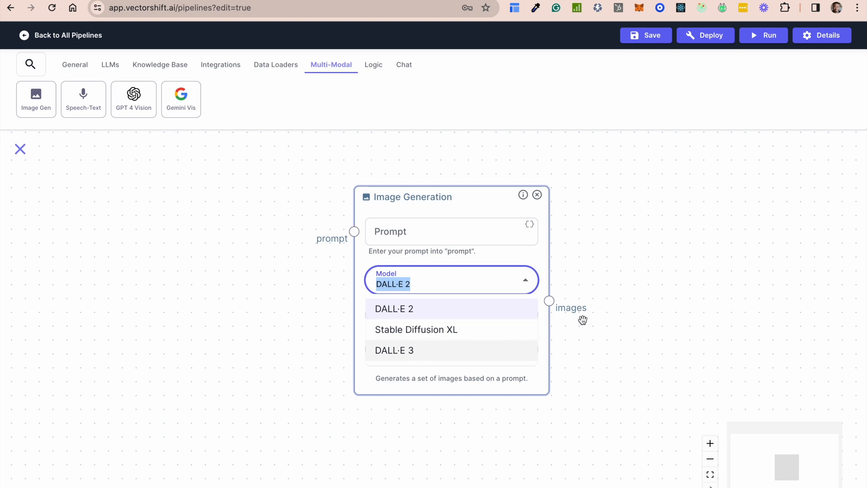
click(537, 261)
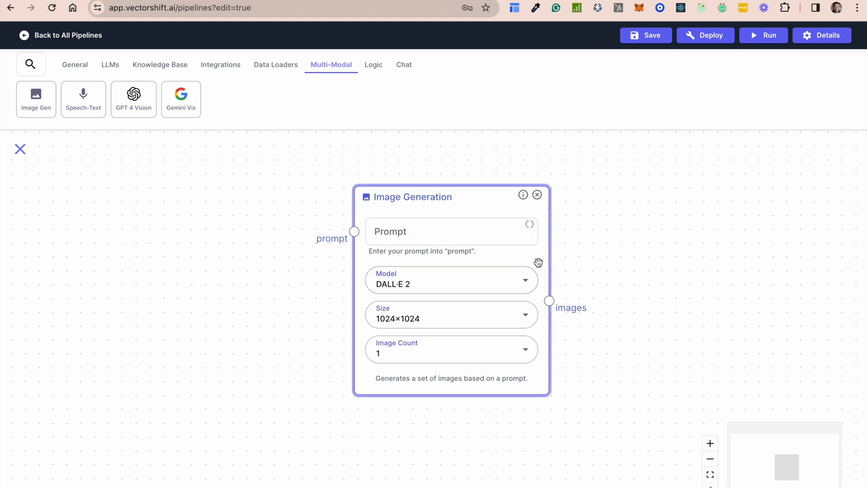
click(538, 196)
click(537, 196)
Place a Speech to Text node and a GPT 4 Vision node in turn, deleting each after viewing it
drag(83, 97, 334, 212)
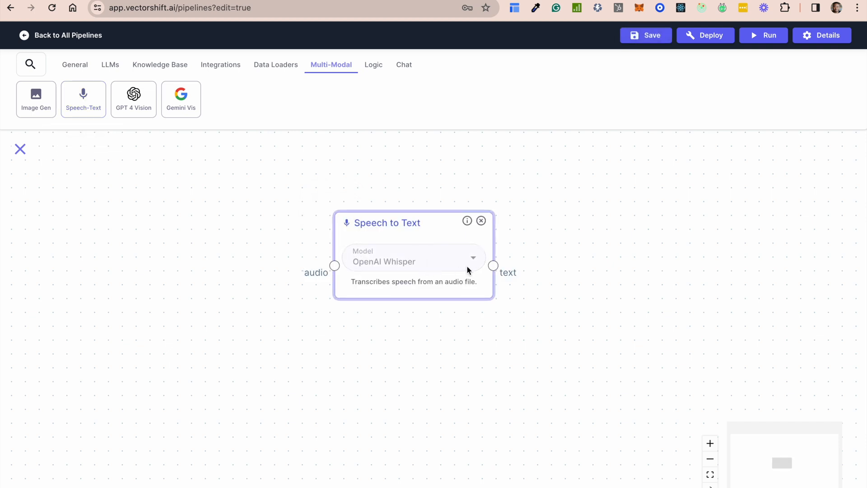
click(482, 221)
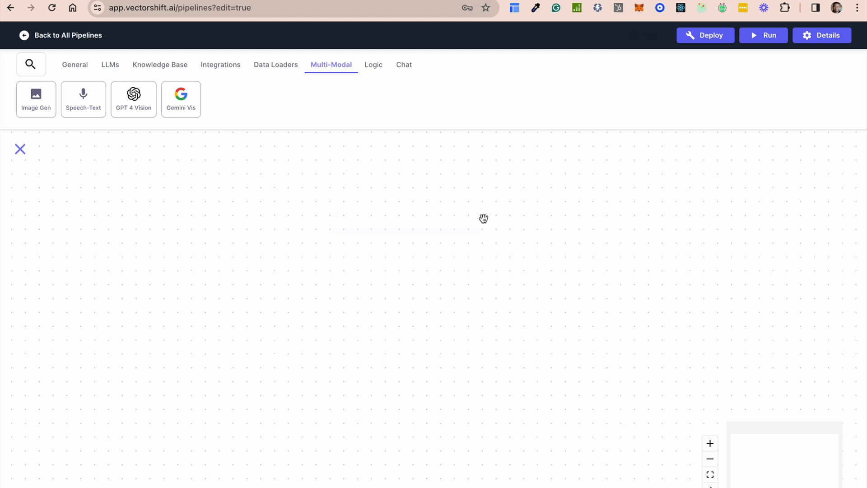
click(133, 100)
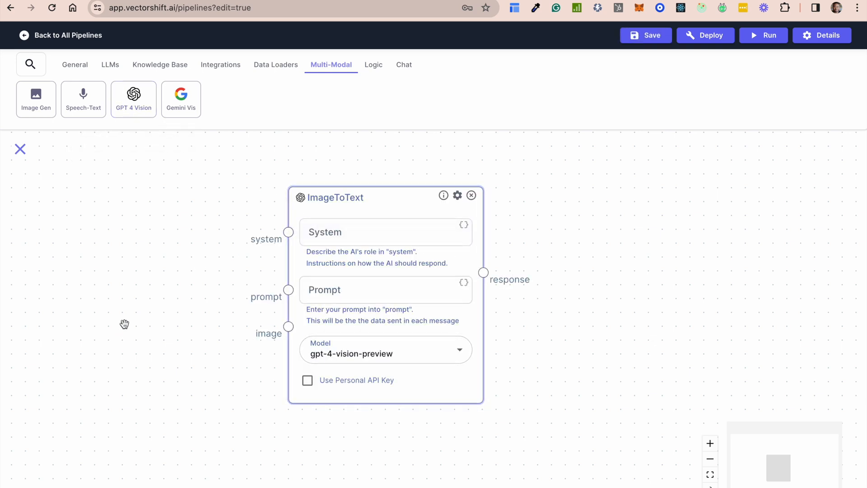
click(471, 195)
Add a Gemini Vision node to the canvas, view its model choices, and delete the node
click(183, 93)
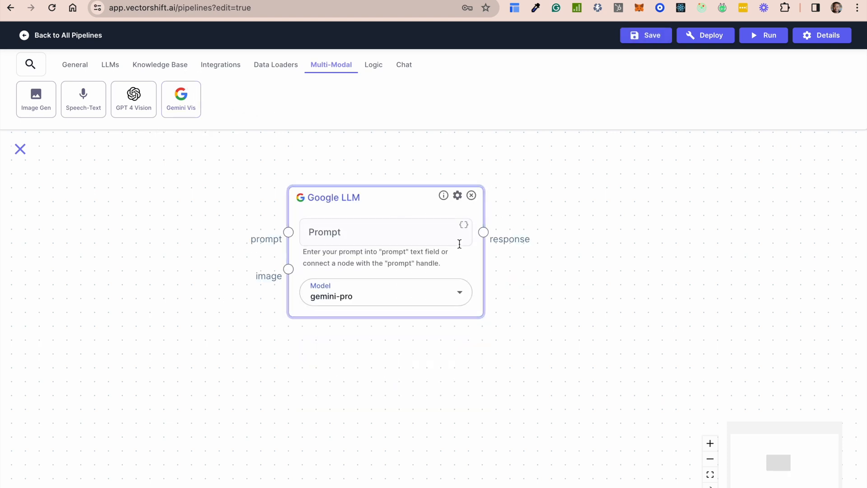
click(387, 298)
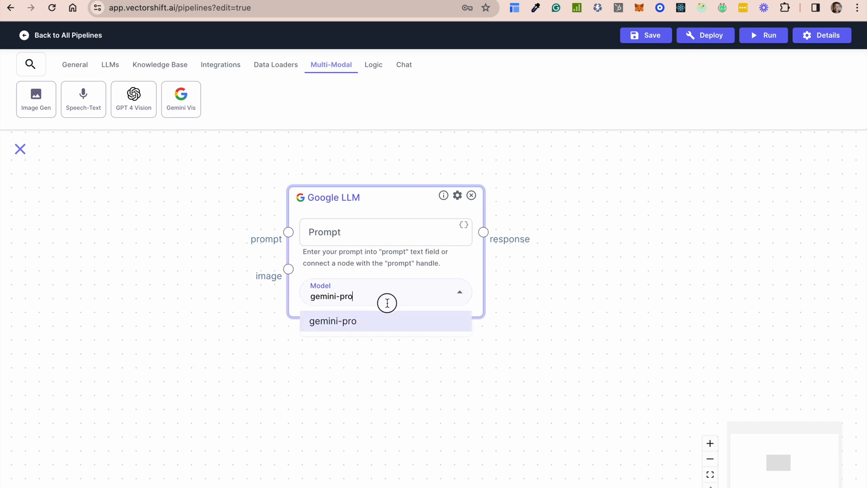
click(410, 347)
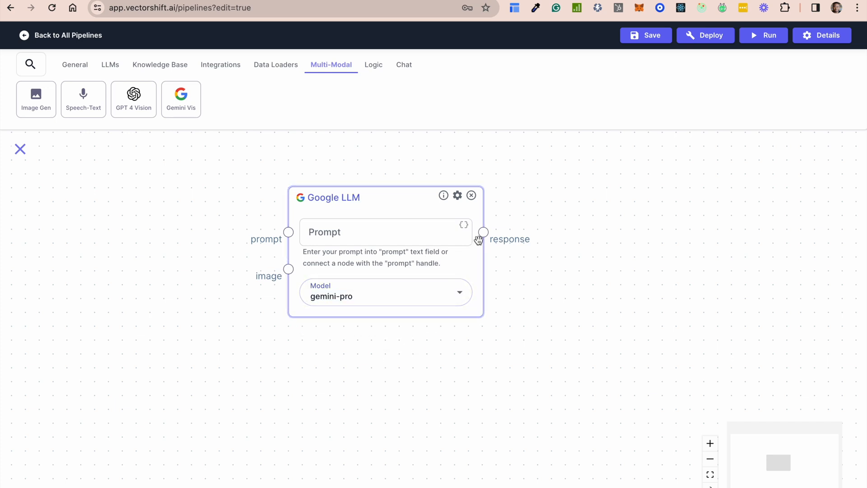
click(472, 196)
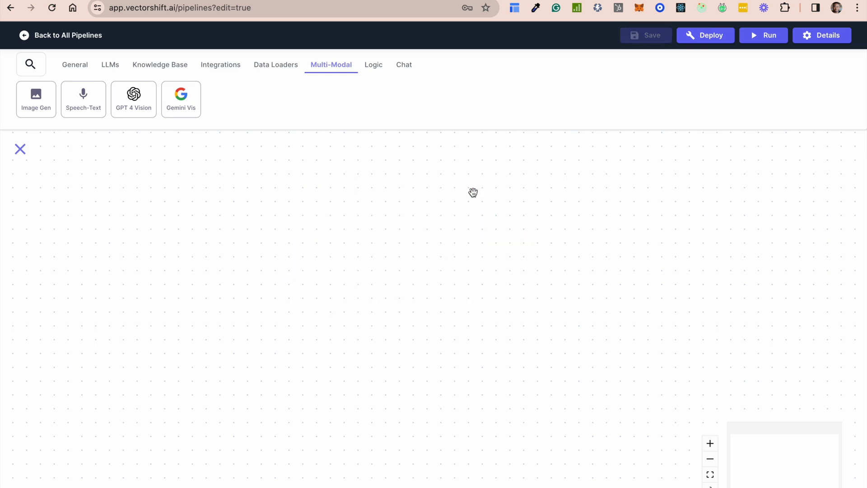
Place a Time node from the Logic category, view its advanced settings, and delete the node
click(378, 65)
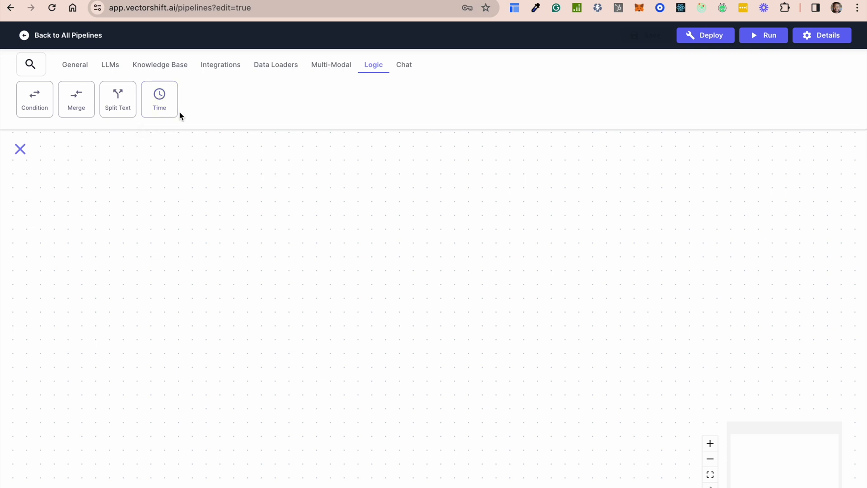
drag(161, 103, 271, 209)
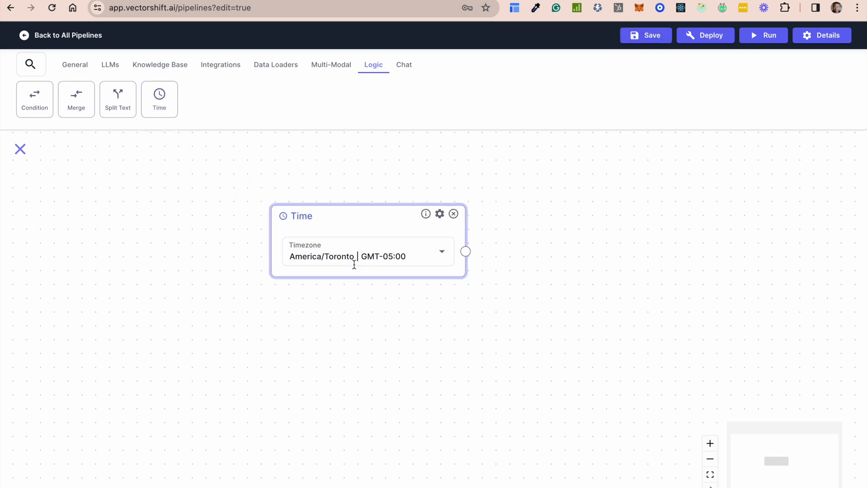
click(440, 215)
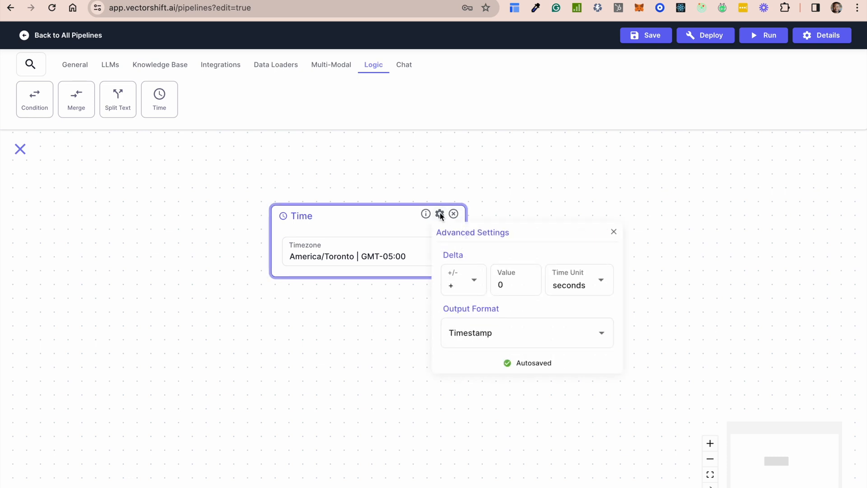
click(403, 226)
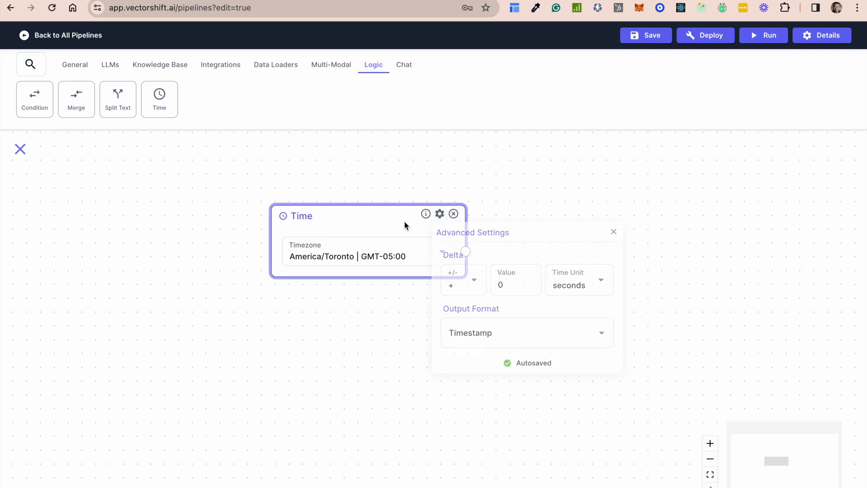
click(454, 214)
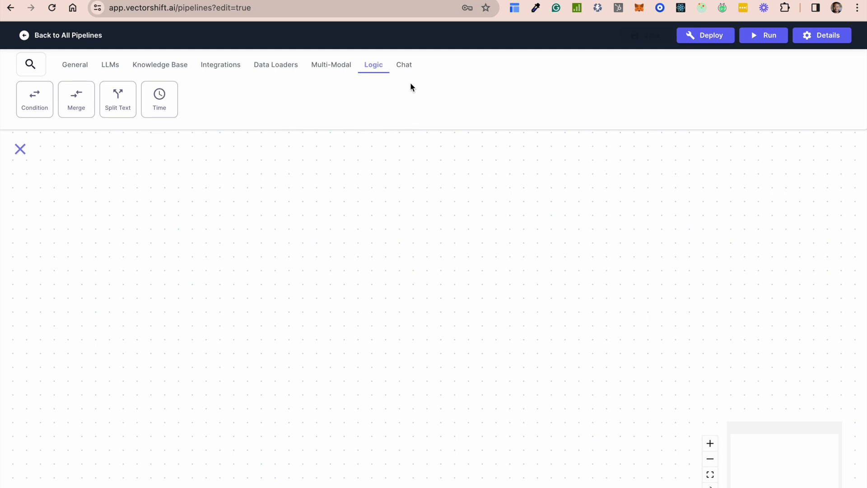
View the nodes offered in the Chat, General and LLMs categories
click(404, 64)
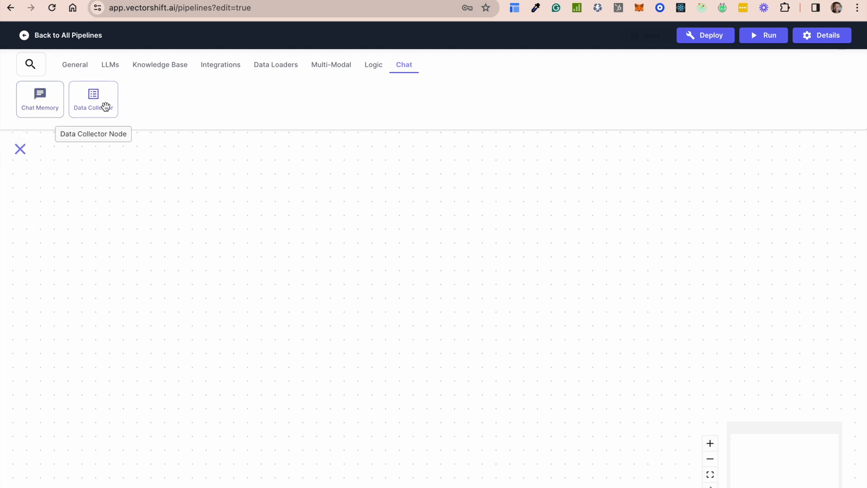
click(80, 68)
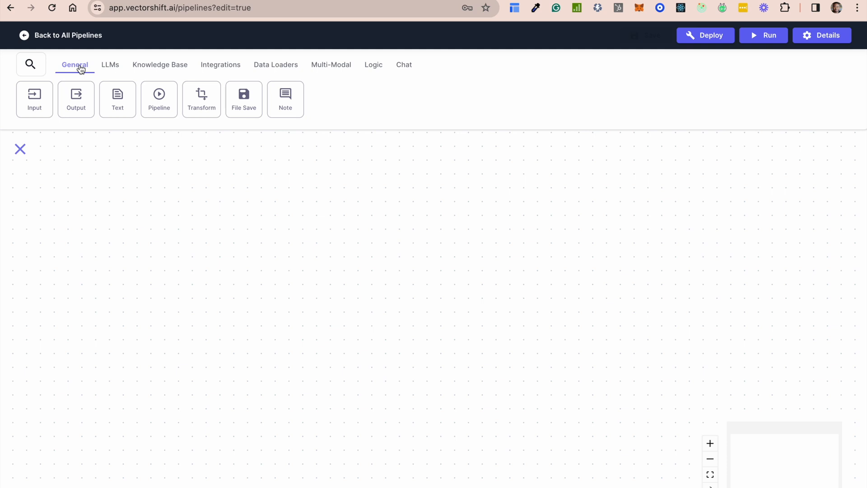
click(110, 65)
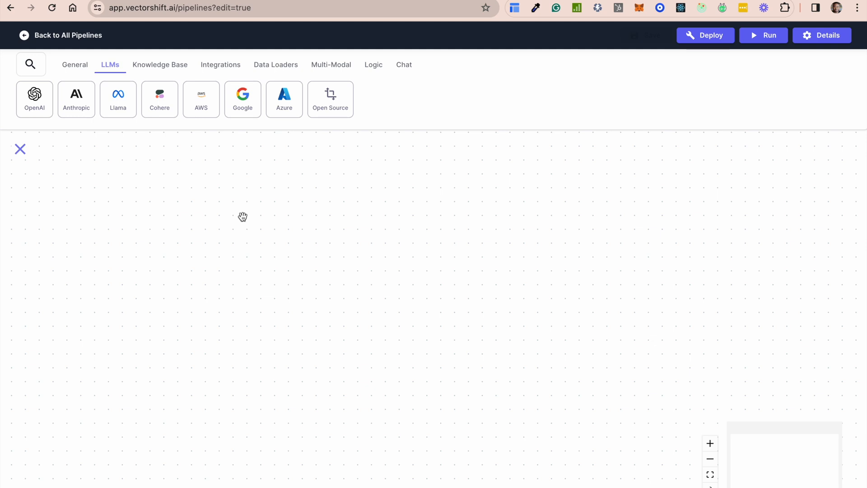
Add an Input node to the canvas and set its field name to Question
click(75, 64)
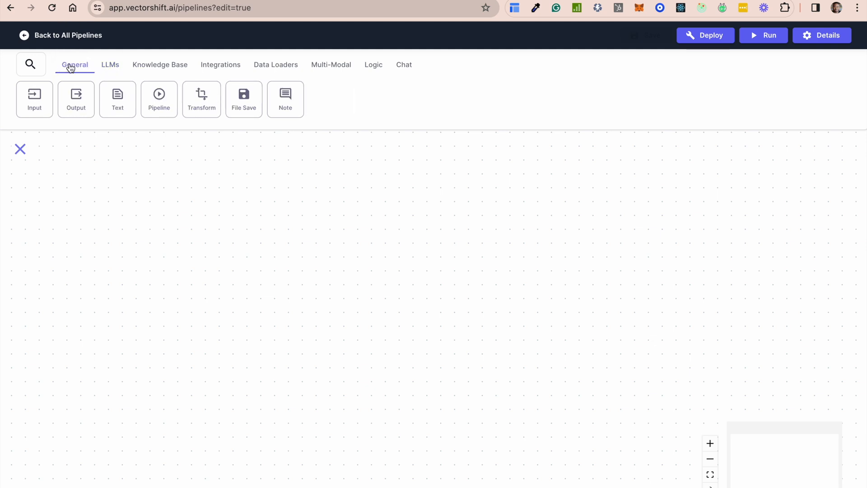
drag(30, 101, 157, 197)
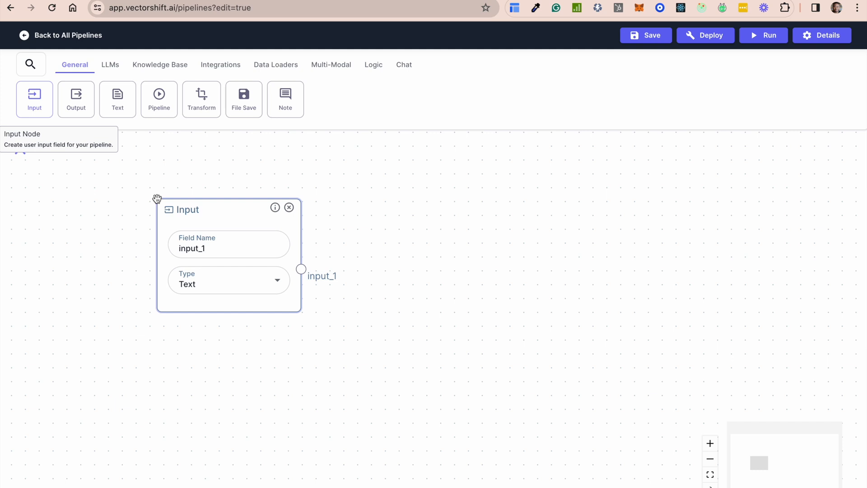
double_click(216, 249)
text(Qyue)
key(BackSpace)
key(BackSpace)
key(BackSpace)
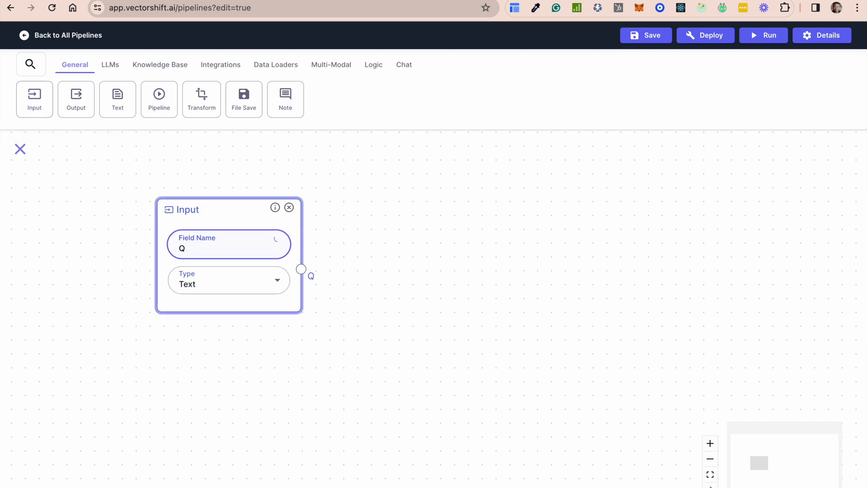
text(uestion)
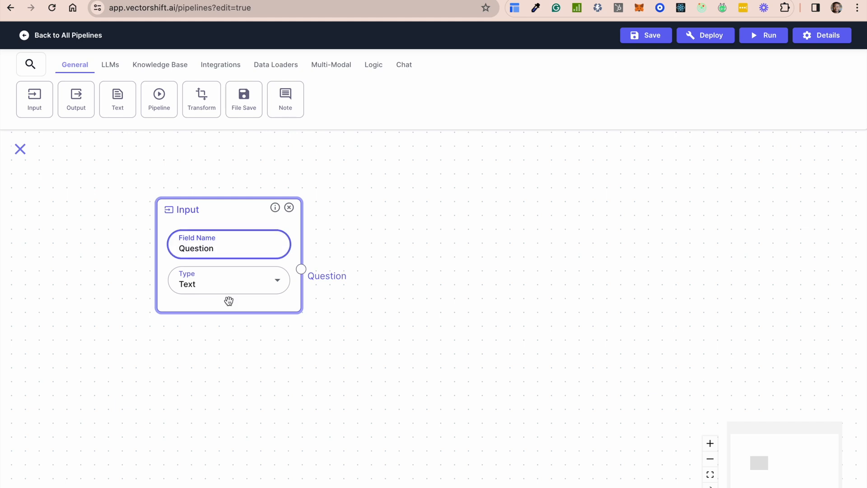
Add a Note just left of the Input node with the text "Question from User"
click(291, 96)
drag(290, 96, 83, 233)
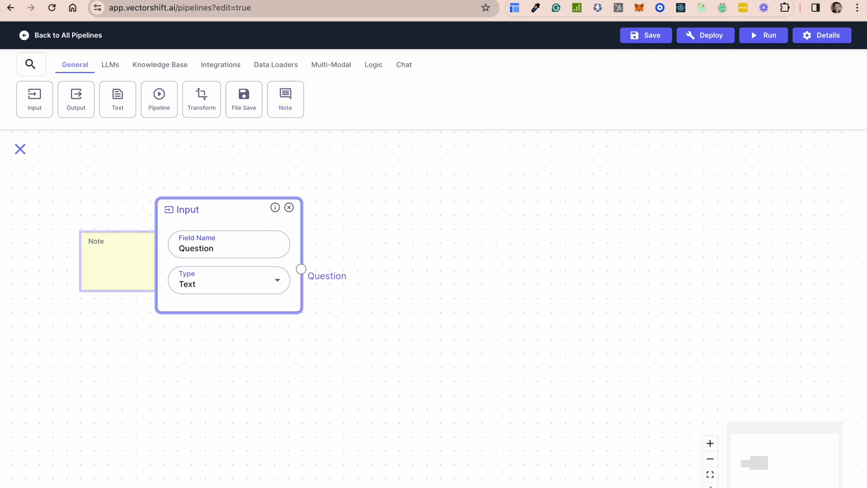
drag(114, 253, 61, 238)
click(64, 249)
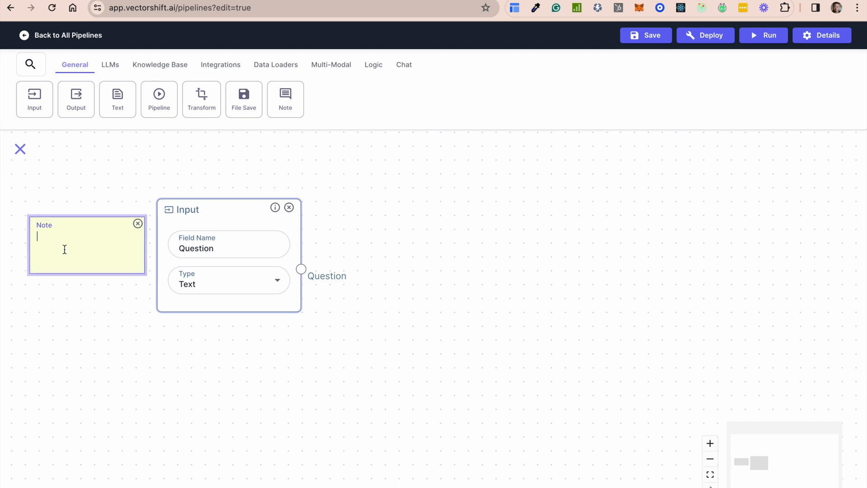
text(A)
key(BackSpace)
text(Question from User)
click(85, 339)
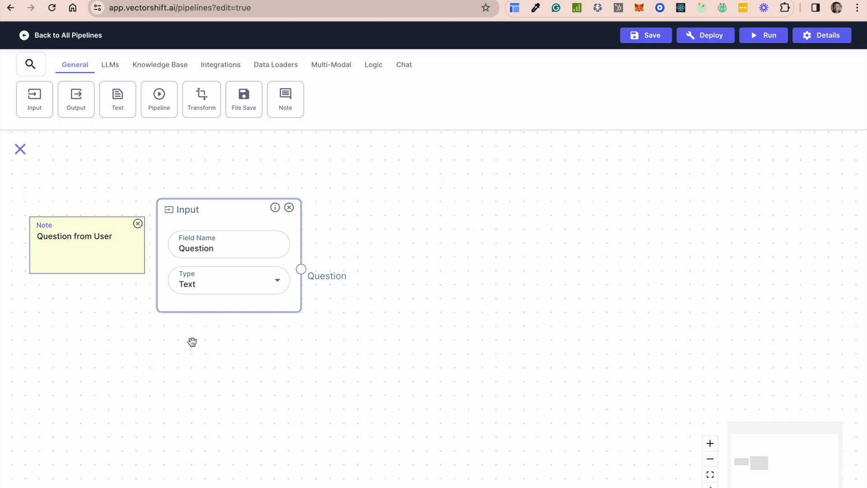
Select Text as the Input node's type
click(247, 298)
click(238, 283)
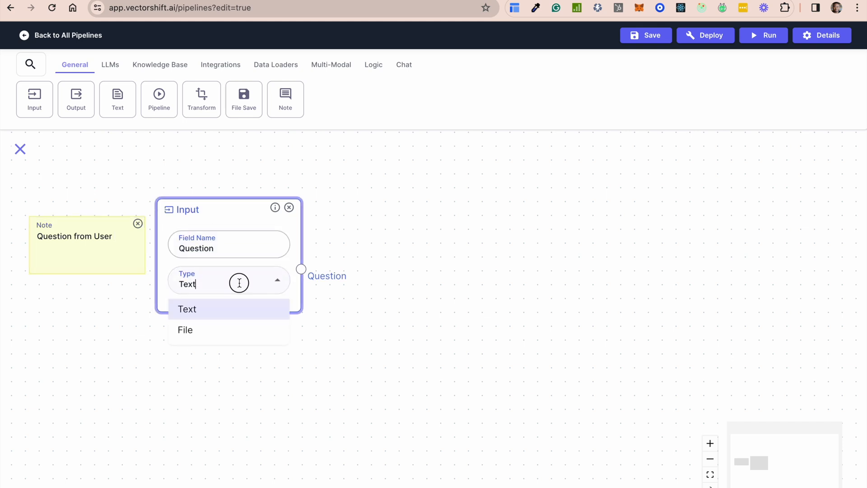
click(214, 314)
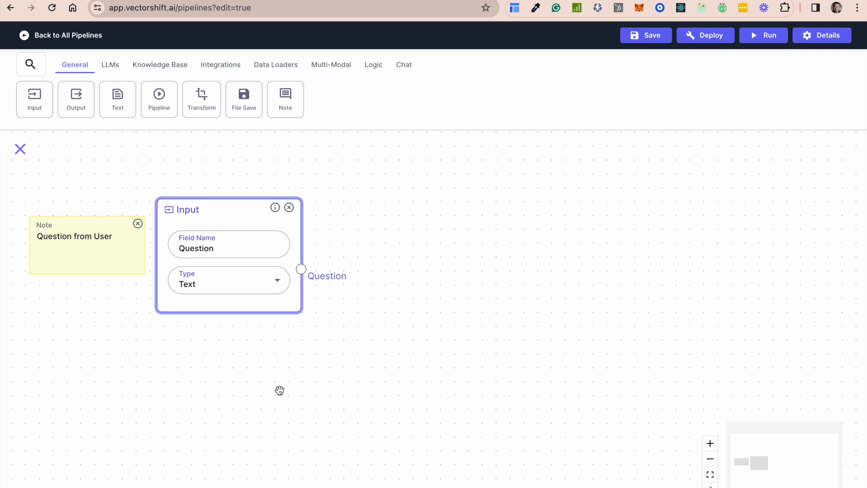
Place a Knowledge Base Reader node below and to the right of the Input node, and view the selectable knowledge bases
click(163, 70)
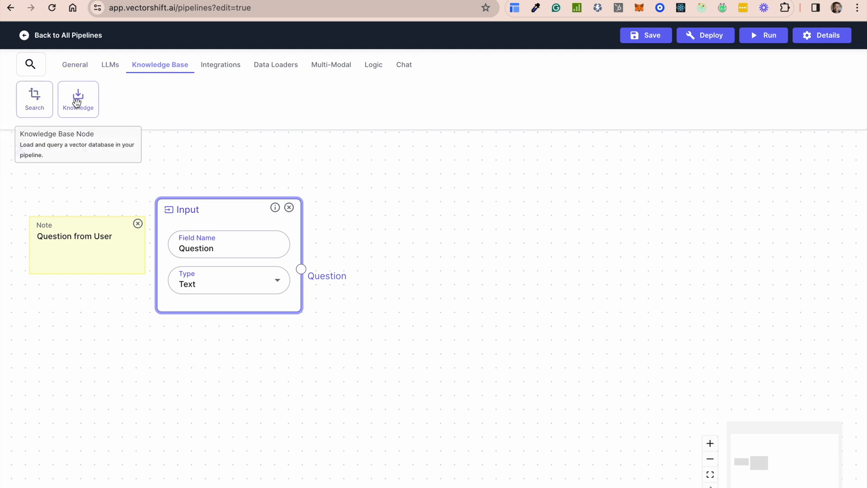
drag(79, 100, 407, 346)
drag(470, 348, 408, 323)
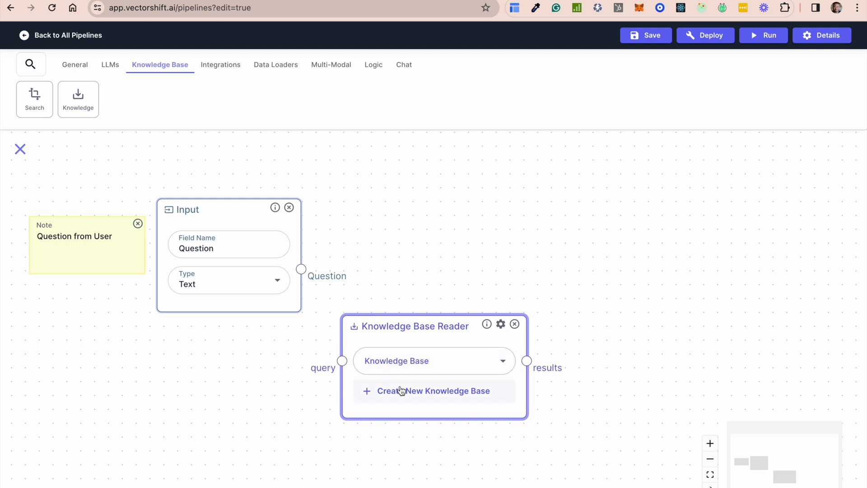
click(437, 363)
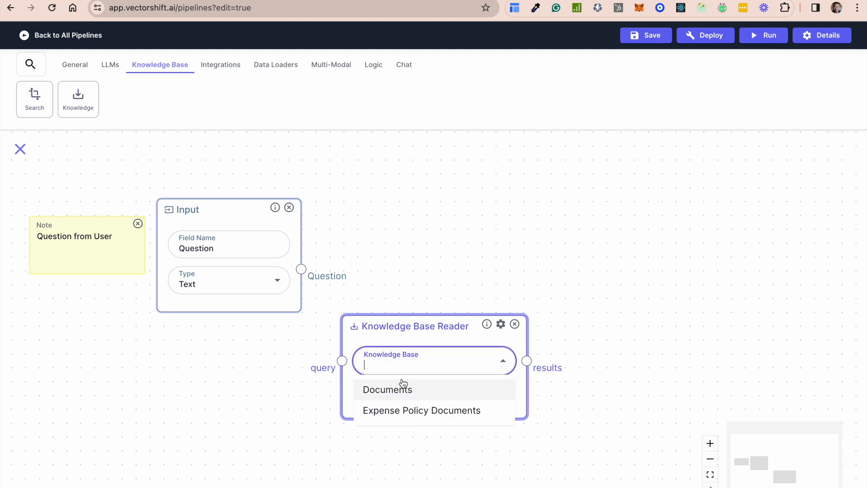
click(369, 339)
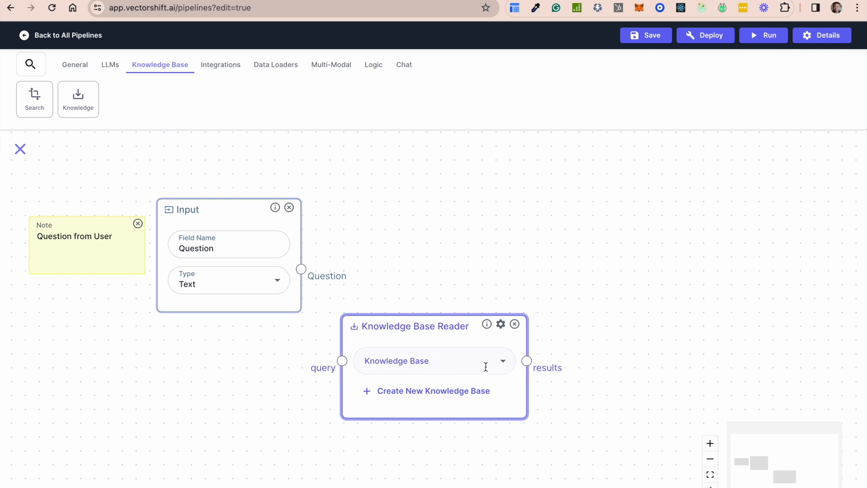
Start a new knowledge base from the reader node and name it "YT Expense Policy Documents"
click(424, 392)
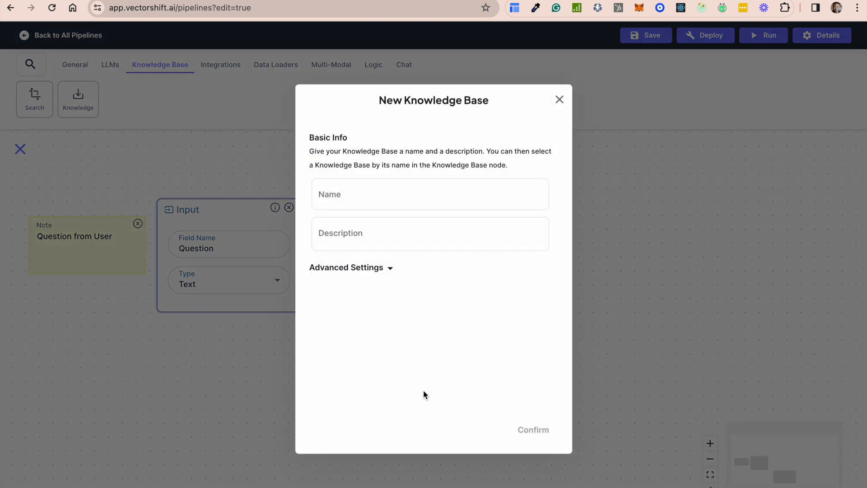
click(353, 201)
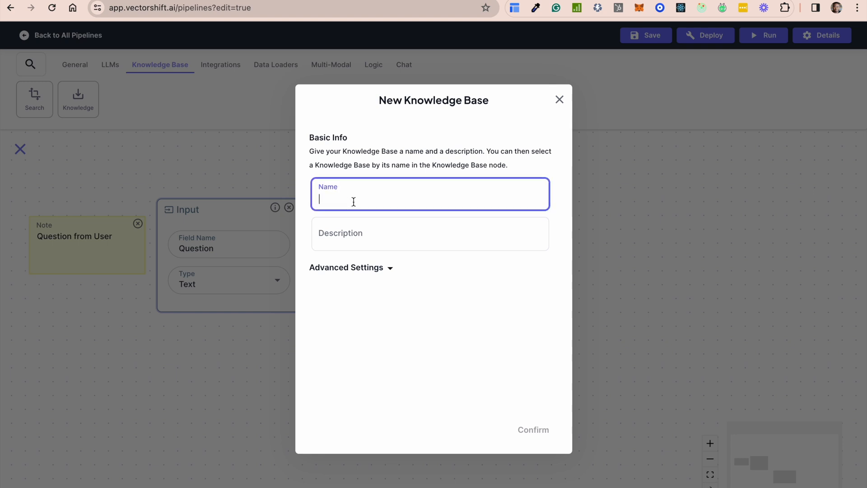
text(YT Expense Policy Documen)
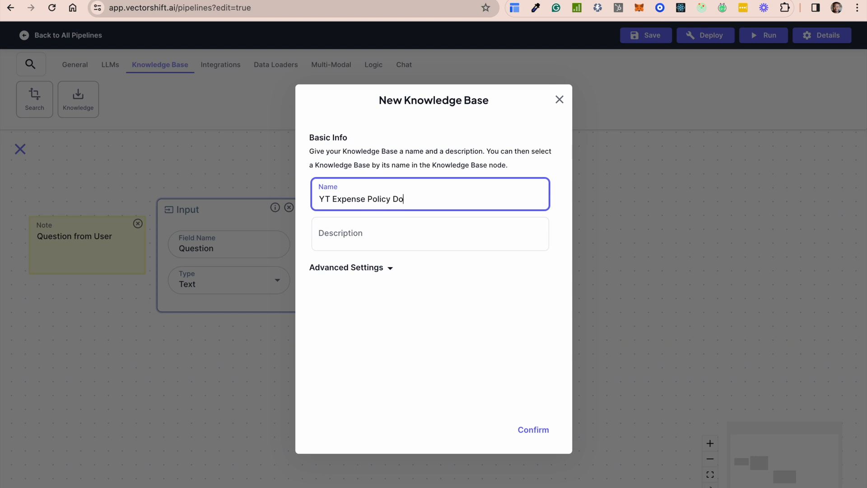
key(BackSpace)
key(BackSpace)
key(BackSpace)
text(ments)
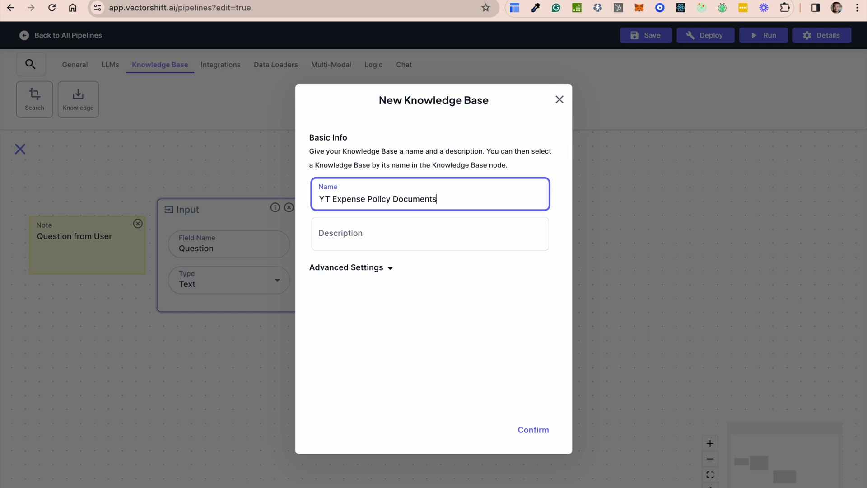
Enter "For Expense Policies" as the new knowledge base's description
click(345, 238)
text(For Expe)
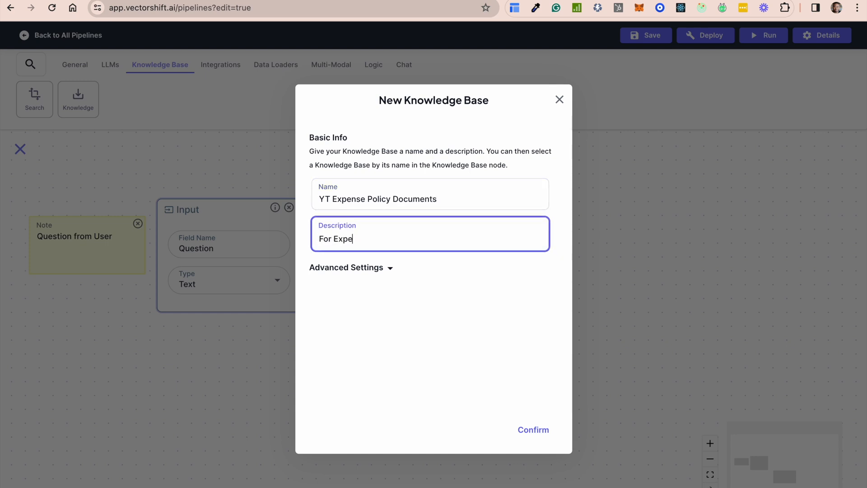
text(nse Policies)
Review the new knowledge base's advanced settings and set the chunk size to 432
click(381, 267)
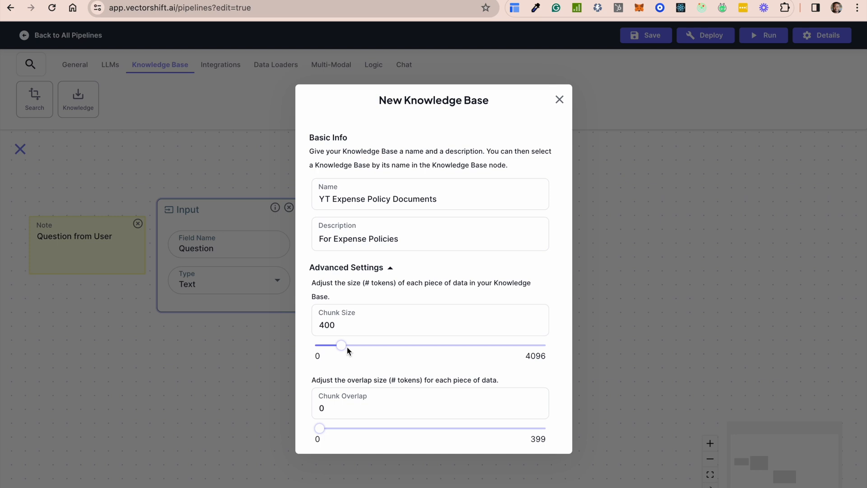
scroll(376, 368, down, 3)
scroll(376, 369, down, 1)
scroll(376, 369, up, 3)
scroll(376, 369, down, 3)
scroll(376, 365, up, 1)
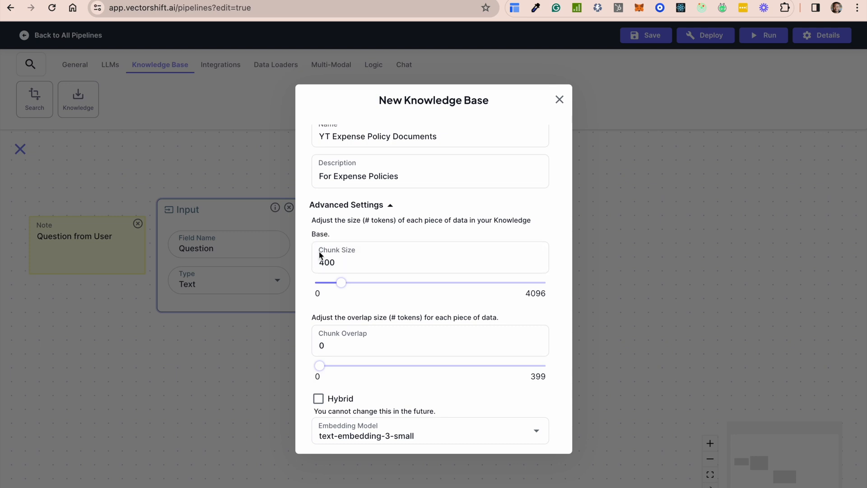
mouse_move(341, 284)
mouse_down()
mouse_move(411, 294)
mouse_move(341, 283)
mouse_up()
View the embedding model choices, keep text-embedding-3-small, and create the knowledge base
scroll(372, 339, down, 2)
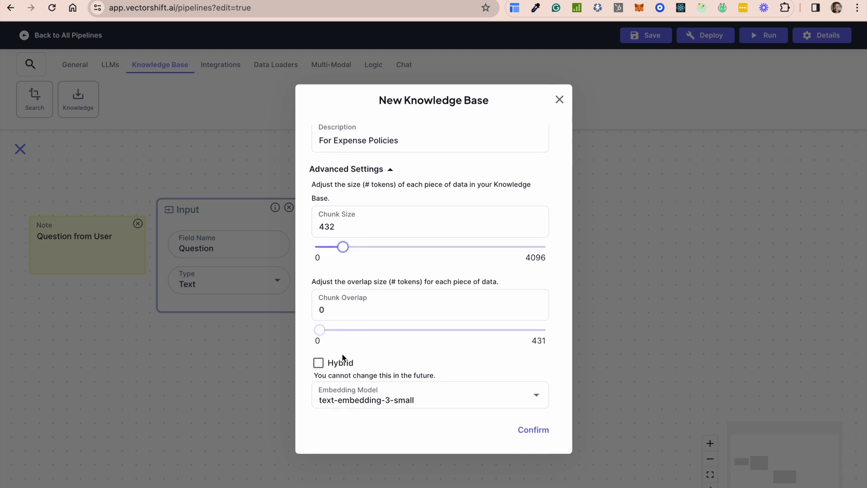
click(448, 401)
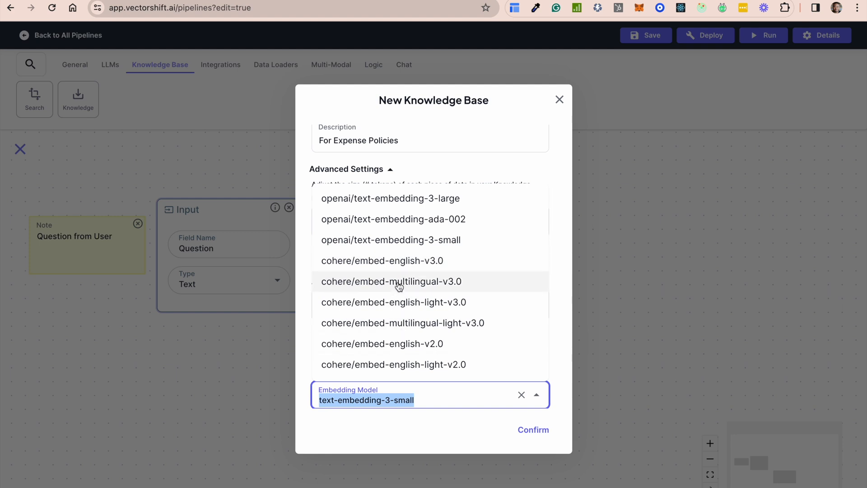
click(524, 430)
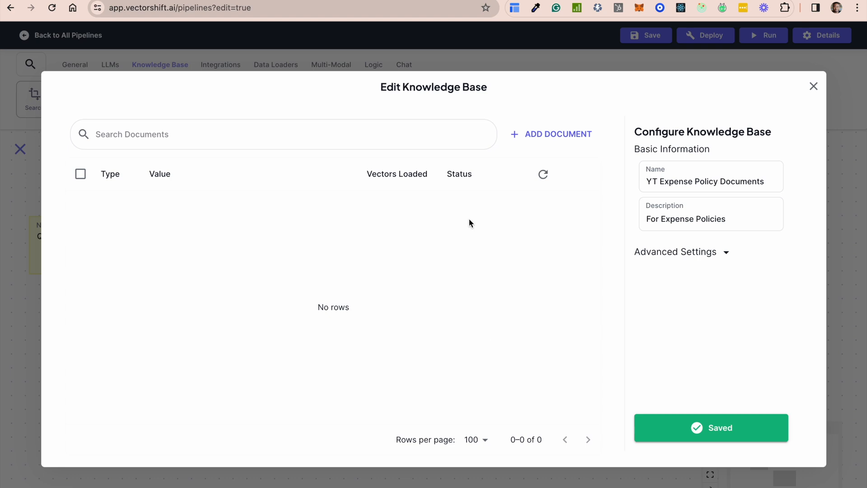
Start adding a document to the knowledge base with the File loader type and view the options for choosing or uploading a file
click(556, 135)
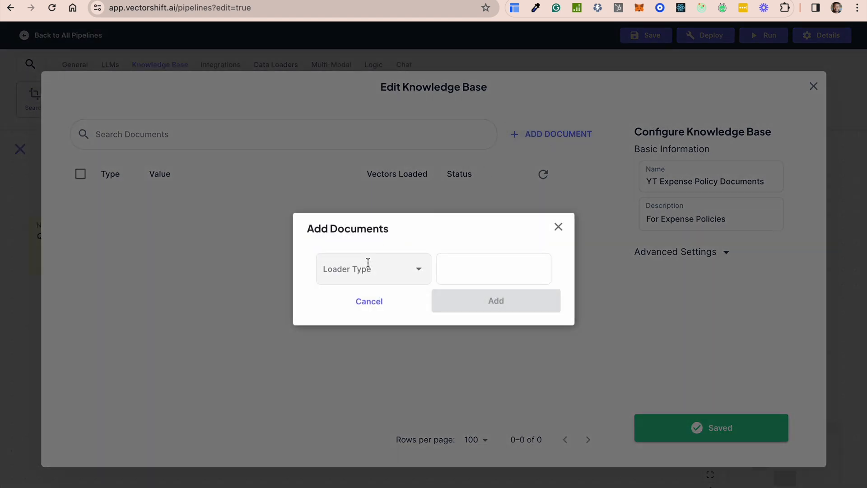
click(367, 270)
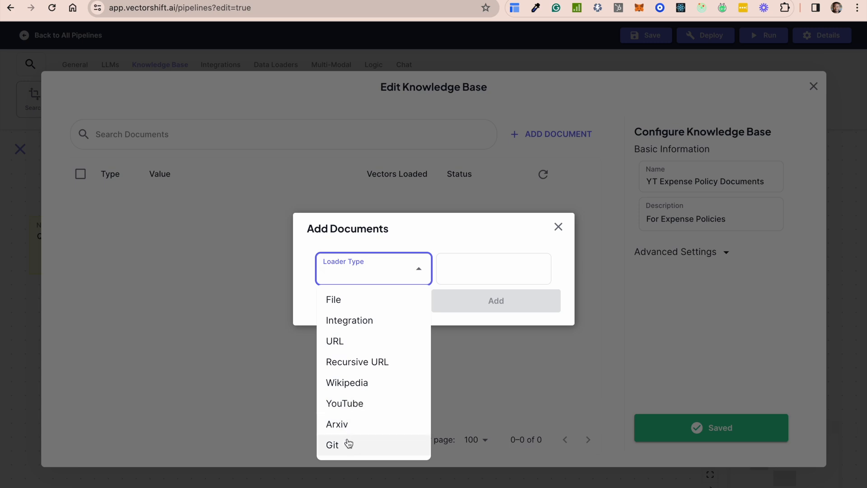
click(350, 300)
click(451, 276)
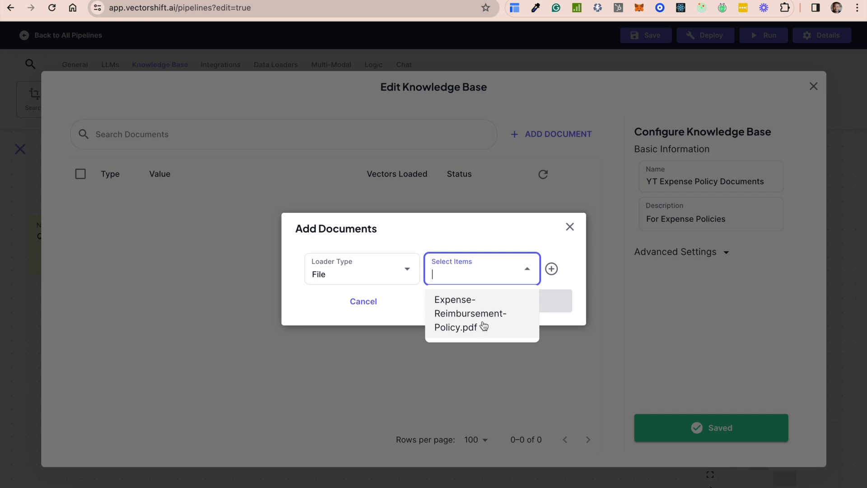
click(568, 257)
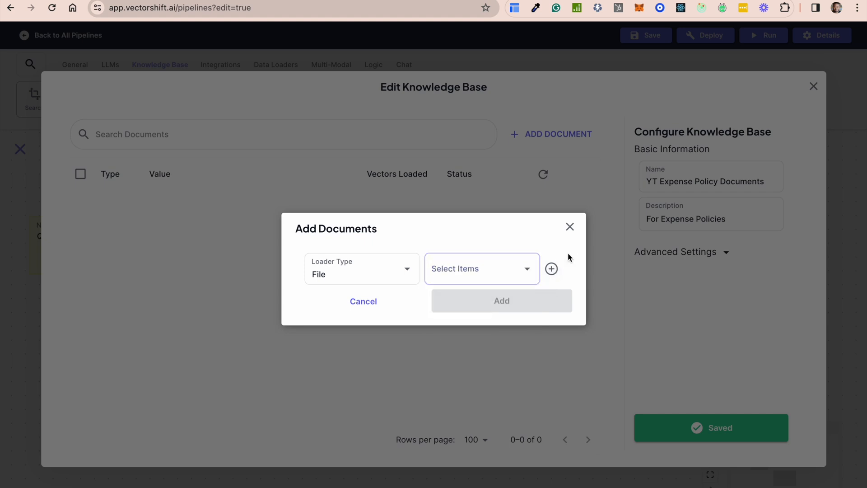
click(551, 269)
click(475, 84)
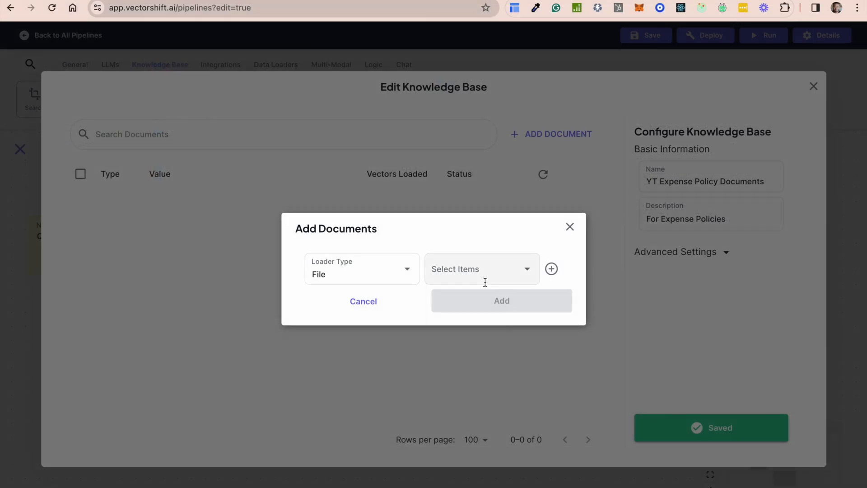
Add Expense-Reimbursement-Policy.pdf to the knowledge base and close the knowledge base editor
click(474, 268)
click(460, 325)
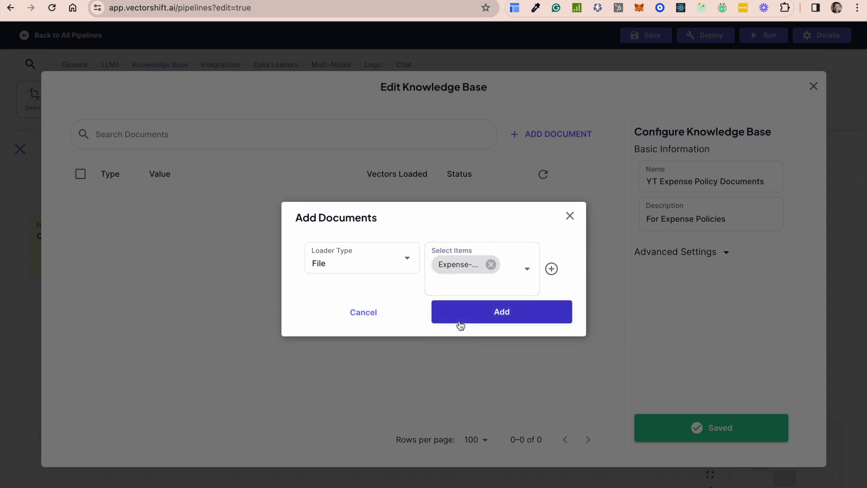
click(503, 312)
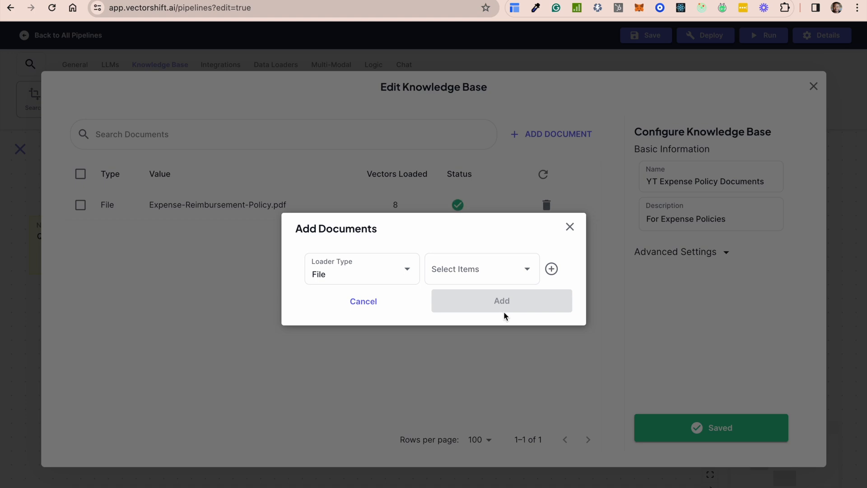
click(570, 227)
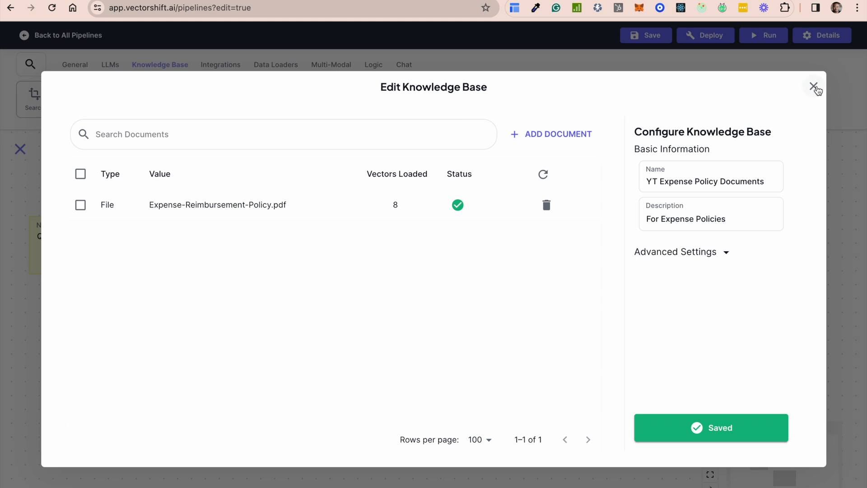
click(815, 87)
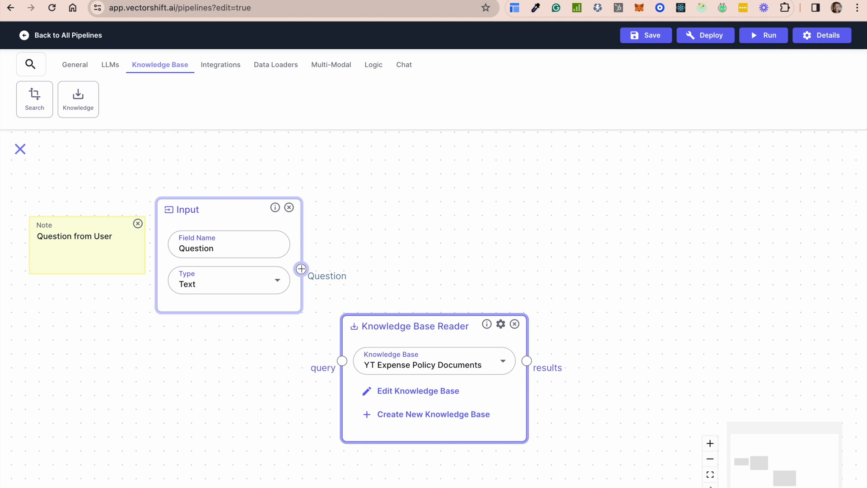
Connect the input's Question output to the Knowledge Base Reader's query and add an OpenAI LLM node beside the reader
drag(301, 268, 341, 360)
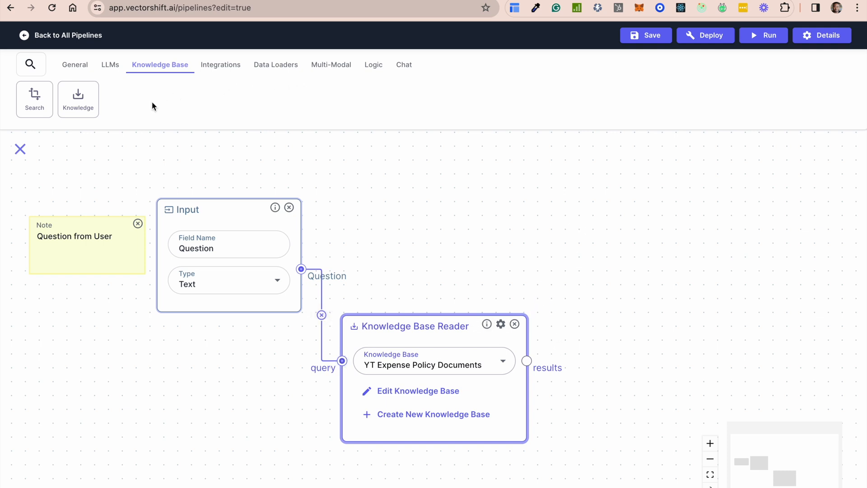
click(110, 65)
drag(490, 241, 369, 240)
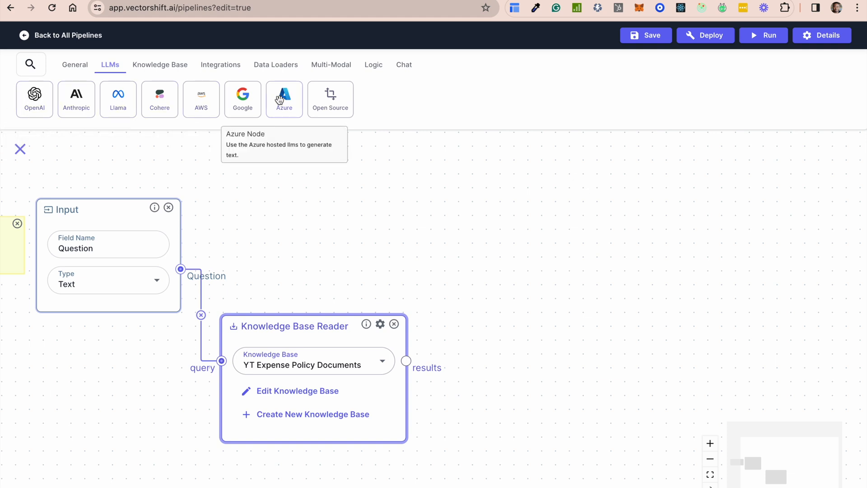
drag(38, 109, 544, 266)
drag(605, 271, 549, 178)
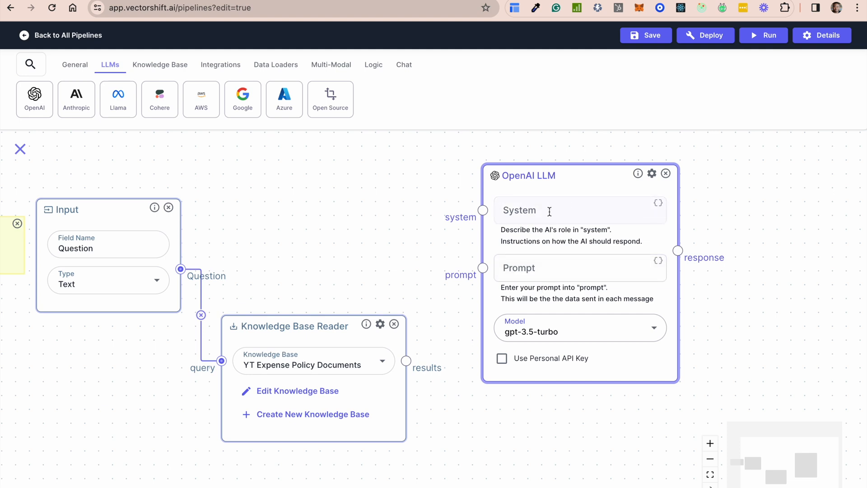
Enter the LLM's system prompt: "You are a helpful assistant that answers questions about internal policy documents based on the provided context."
click(531, 210)
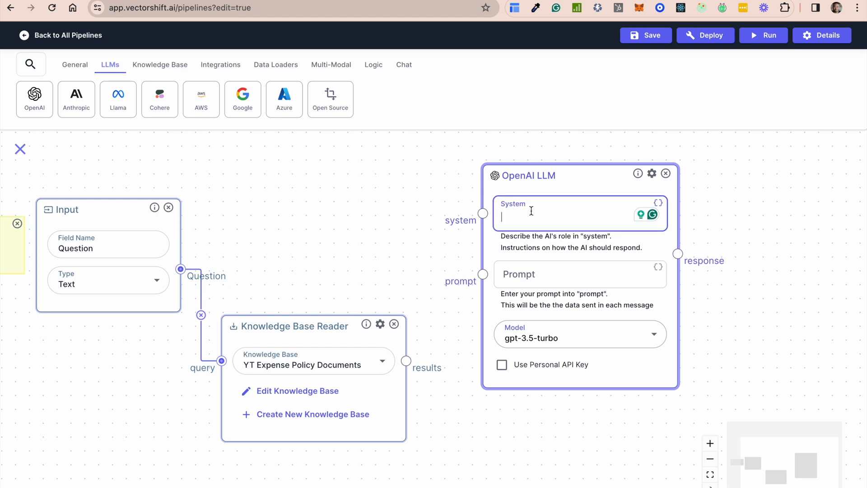
text(You are a )
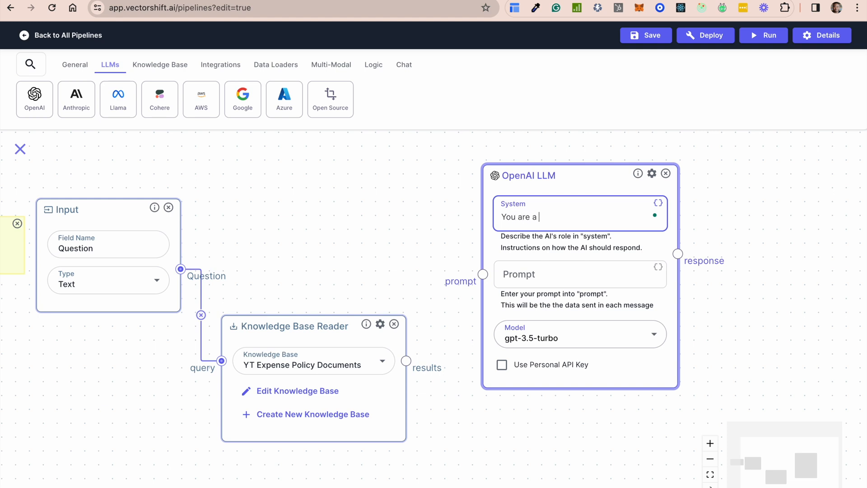
text(helpful assistant that answe)
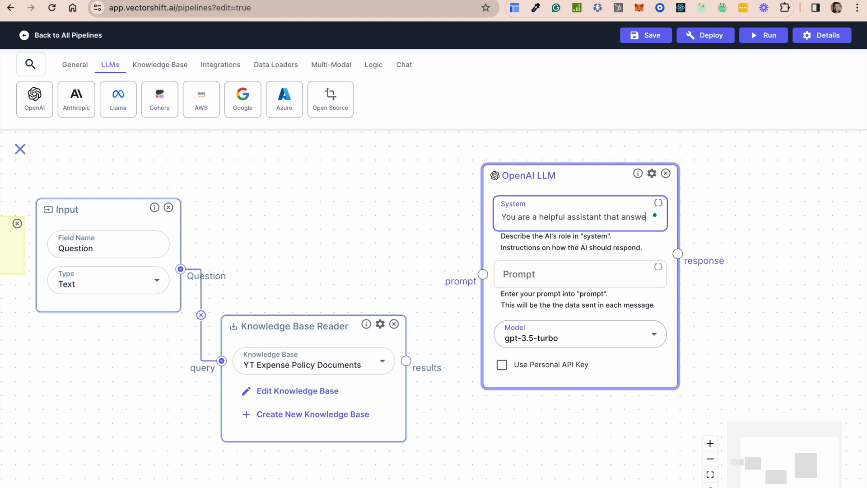
text(rs quyes)
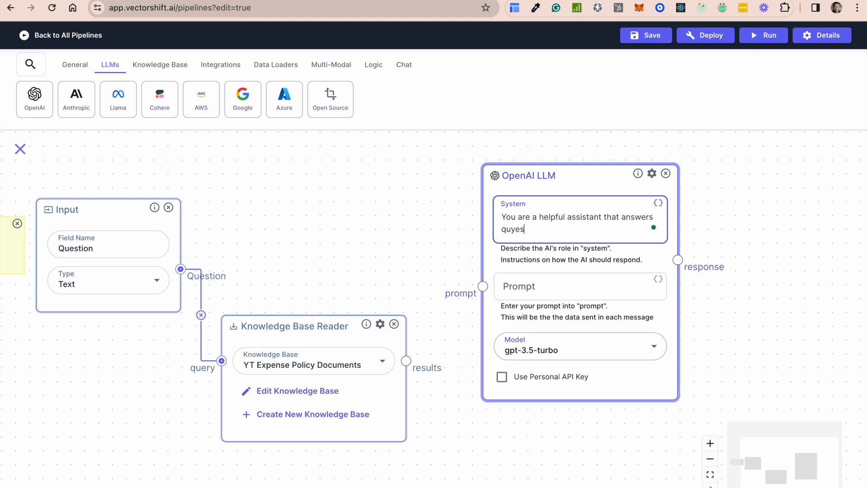
key(BackSpace)
key(BackSpace)
key(BackSpace)
text(estions abo)
key(BackSpace)
key(BackSpace)
text(t )
text(internal)
text( policy docu)
text(ments based o)
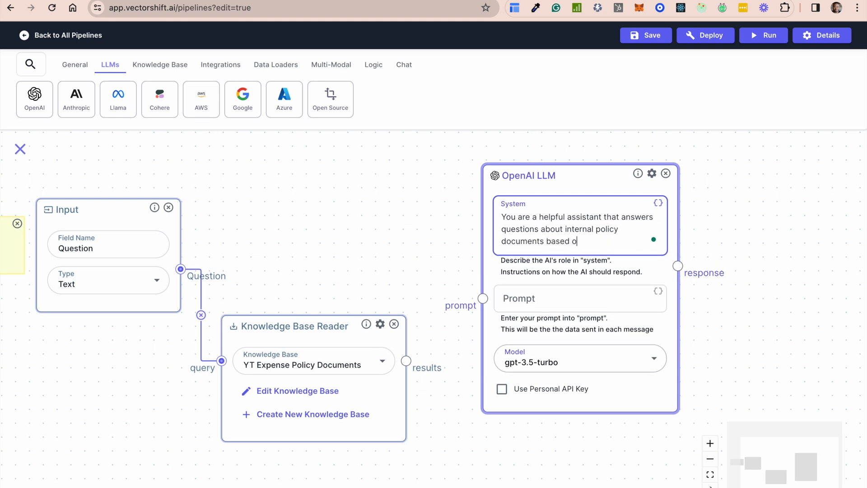
text(n the provided context)
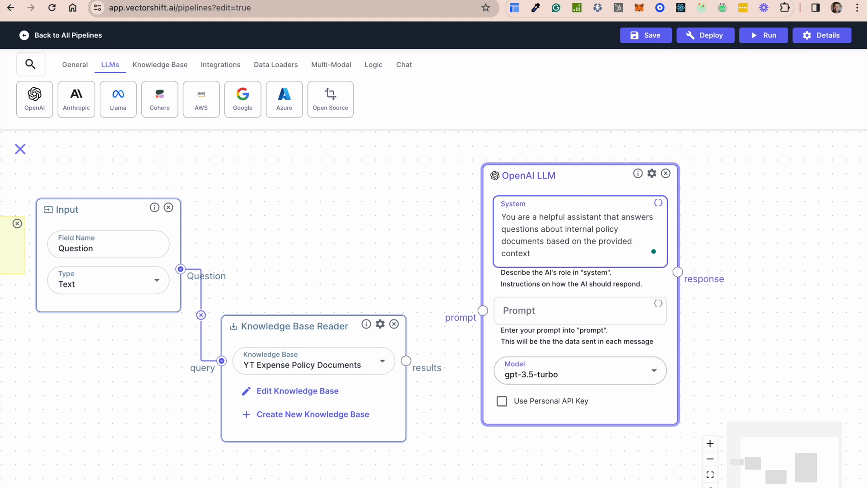
key(Return)
key(Return)
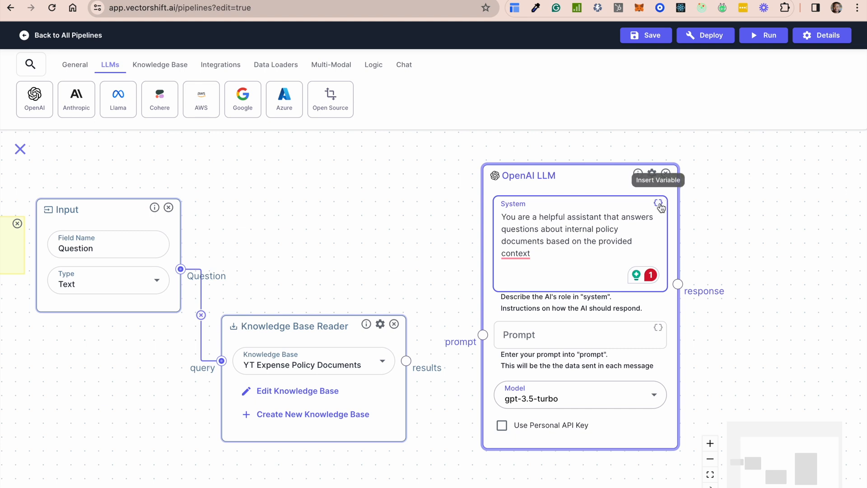
mouse_move(525, 256)
click(525, 274)
Insert a variable named "context" below the system prompt text and connect the Knowledge Base Reader's results to it
click(659, 204)
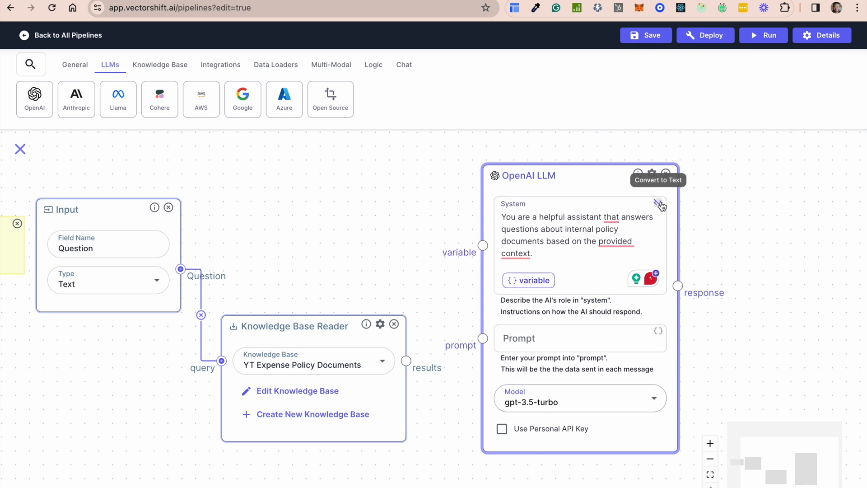
click(537, 279)
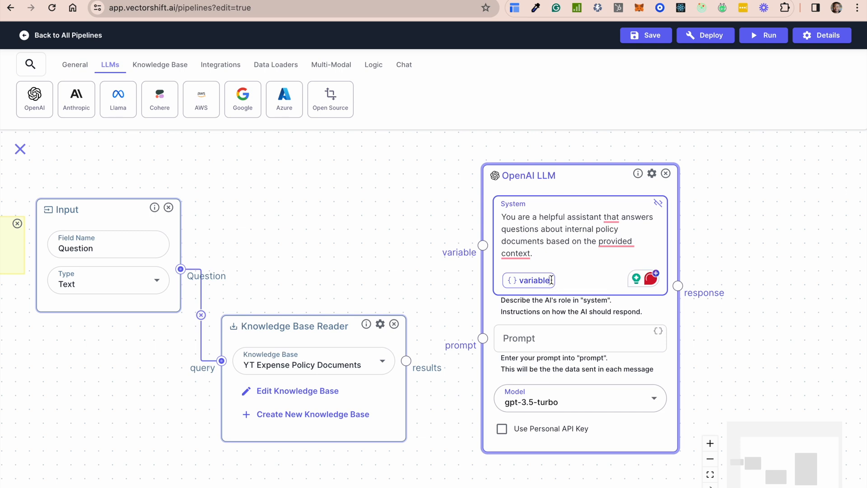
key(BackSpace)
key(BackSpace)
key(BackSpace)
key(BackSpace)
key(BackSpace)
key(BackSpace)
key(BackSpace)
key(BackSpace)
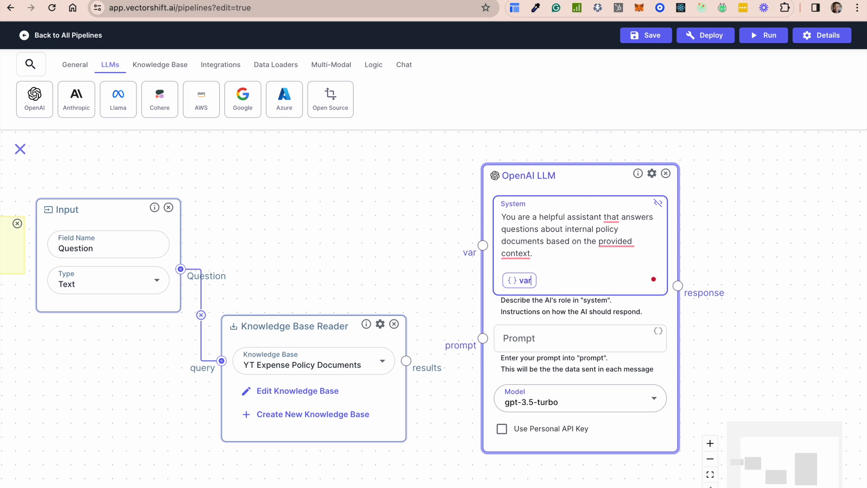
text(context)
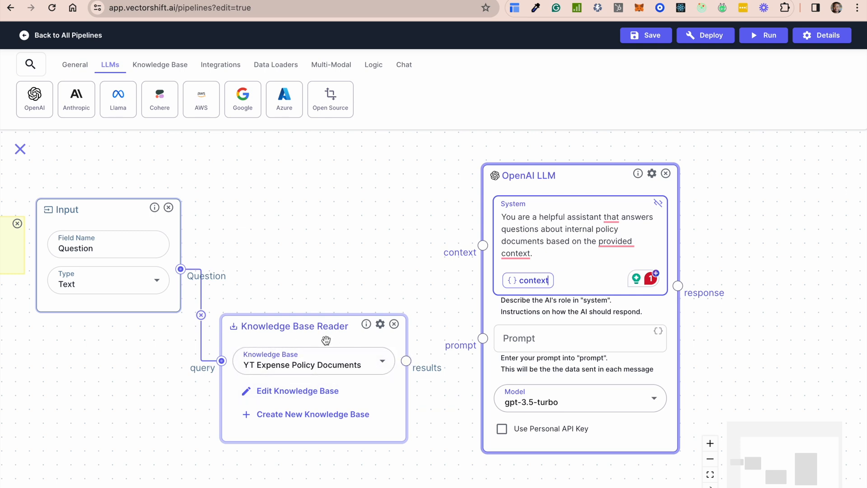
drag(406, 361, 483, 245)
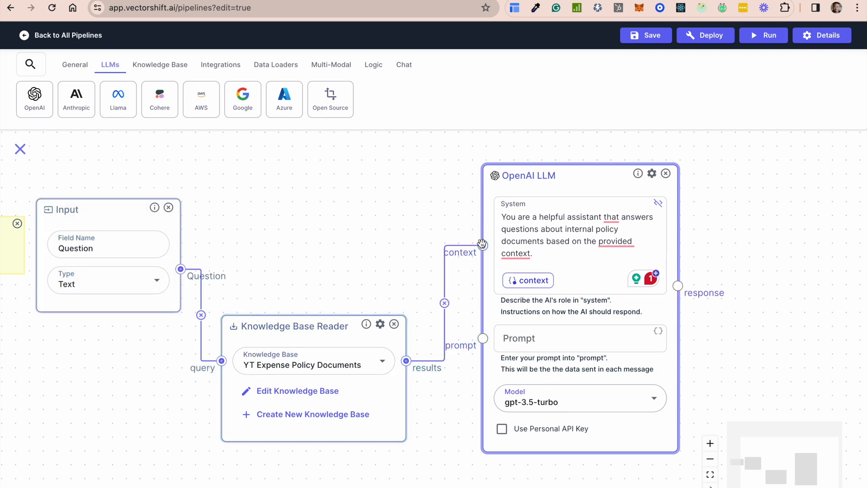
drag(617, 178, 619, 176)
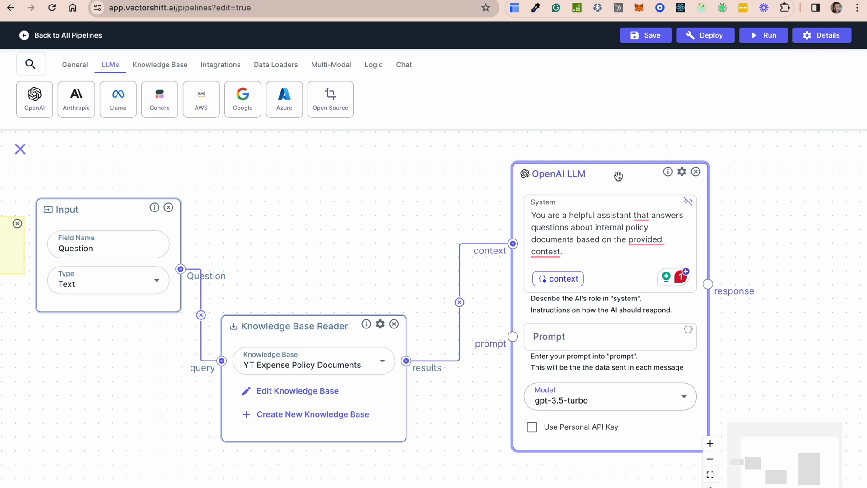
Insert a variable named "question" as the LLM's prompt and connect the input's Question output to it
click(578, 339)
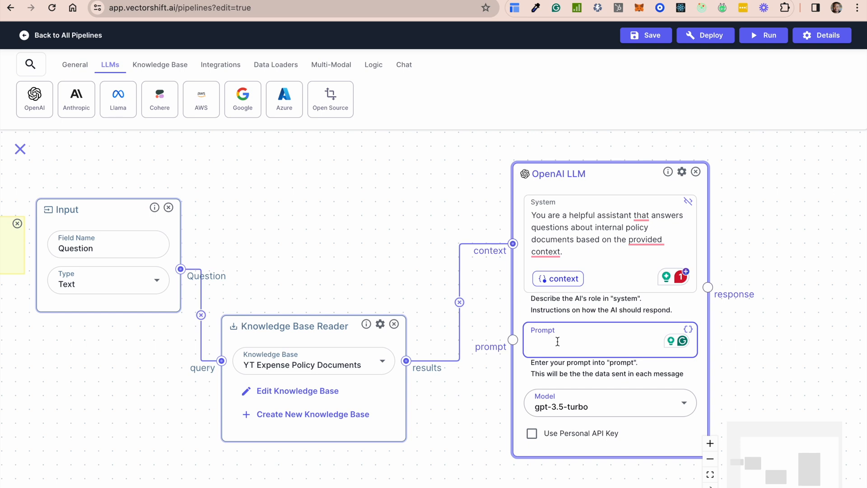
click(690, 330)
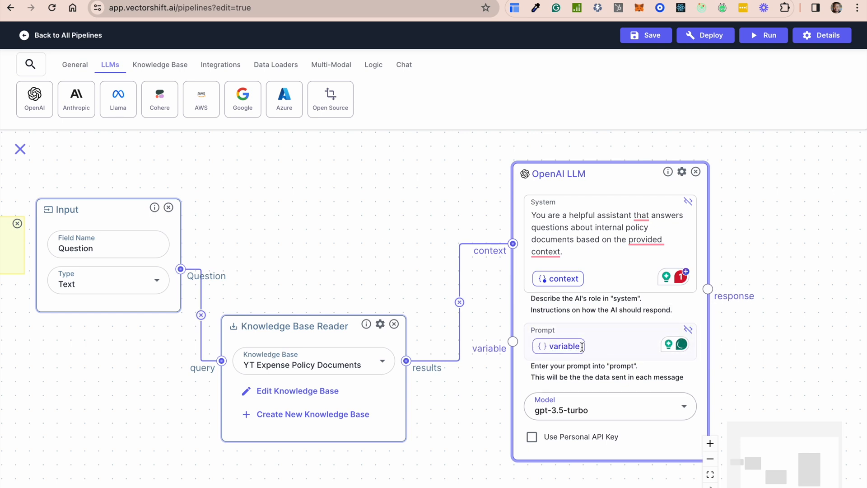
key(BackSpace)
key(BackSpace)
key(BackSpace)
key(BackSpace)
key(BackSpace)
key(BackSpace)
key(BackSpace)
key(BackSpace)
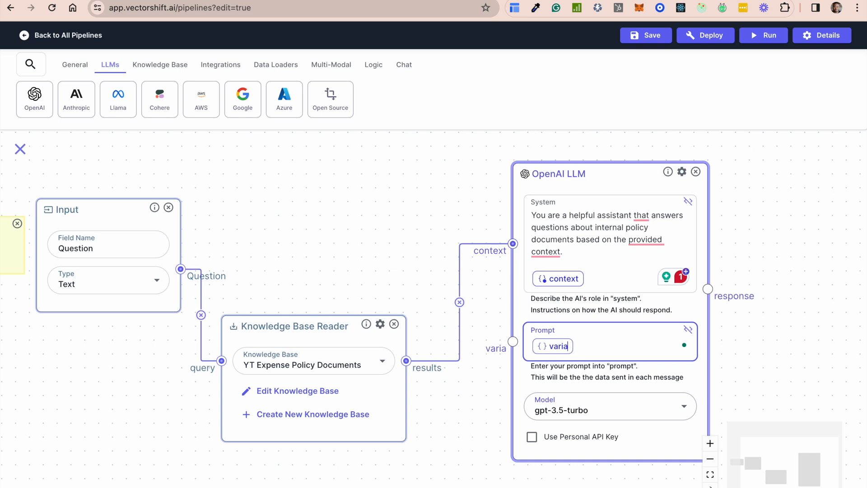
text(question)
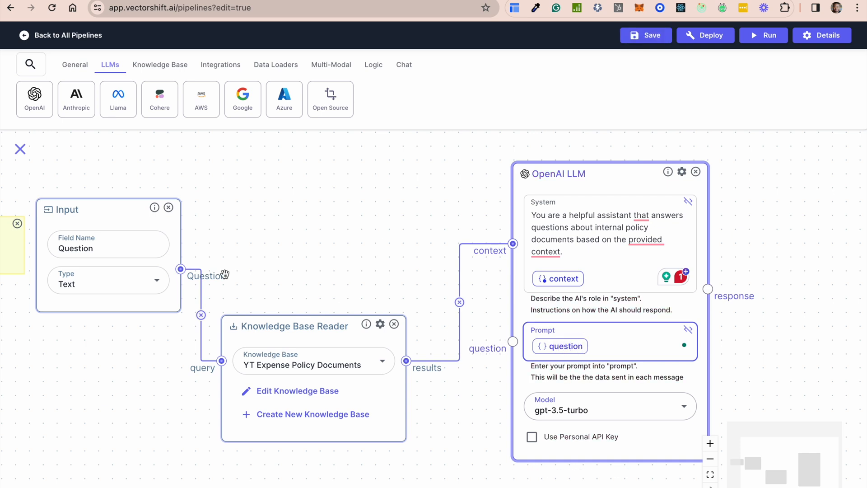
drag(181, 270, 512, 341)
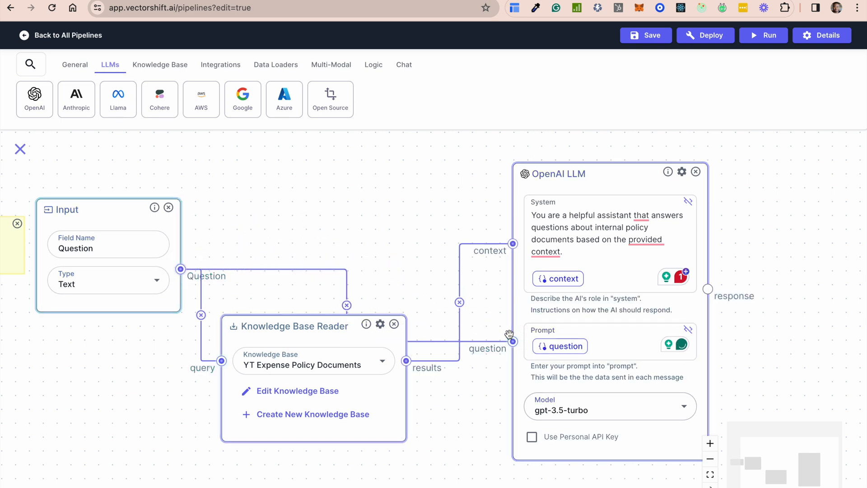
Move the Knowledge Base Reader below the Question connection and shift the OpenAI LLM node slightly closer to it
drag(303, 333, 303, 375)
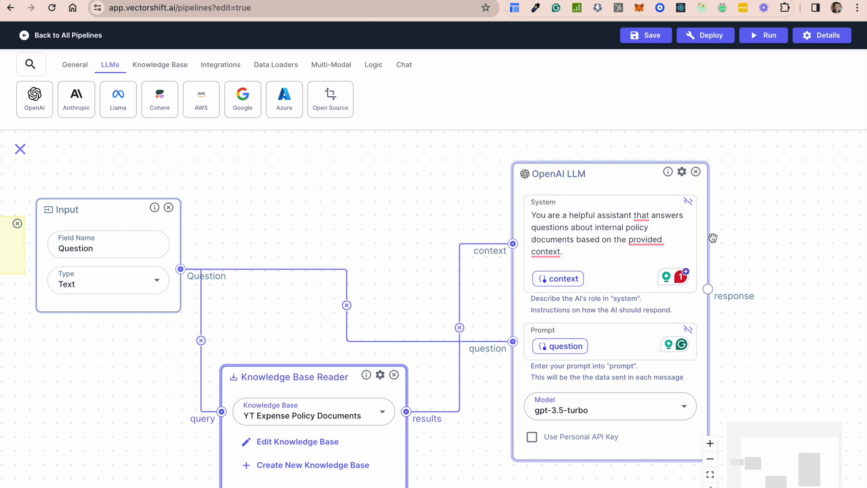
mouse_move(617, 175)
mouse_down()
mouse_move(593, 173)
mouse_move(607, 173)
mouse_up()
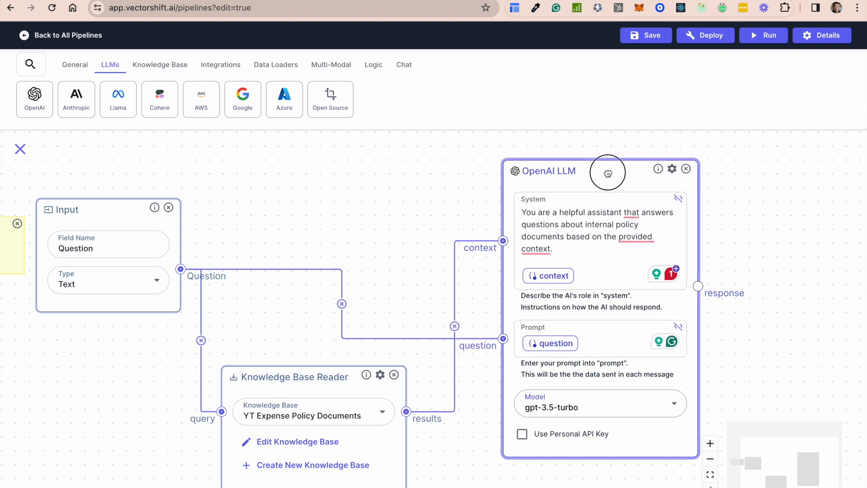
Add an Output node to the canvas beside the OpenAI LLM node's response
drag(466, 436, 299, 425)
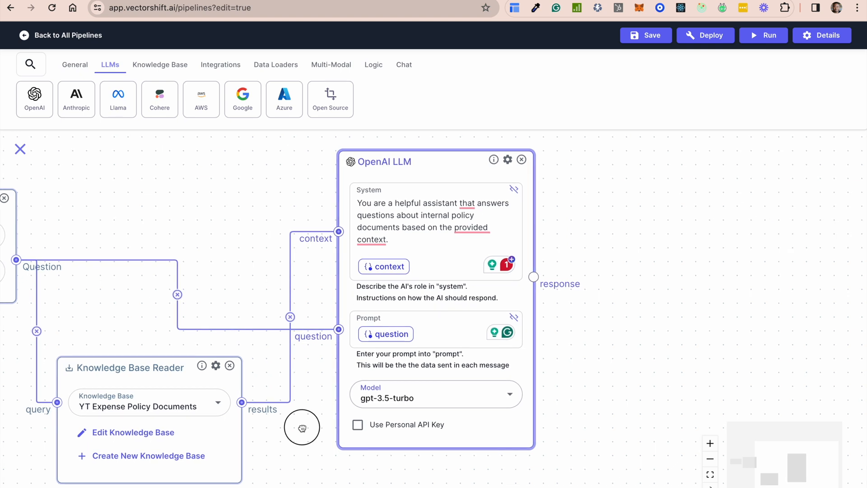
click(76, 68)
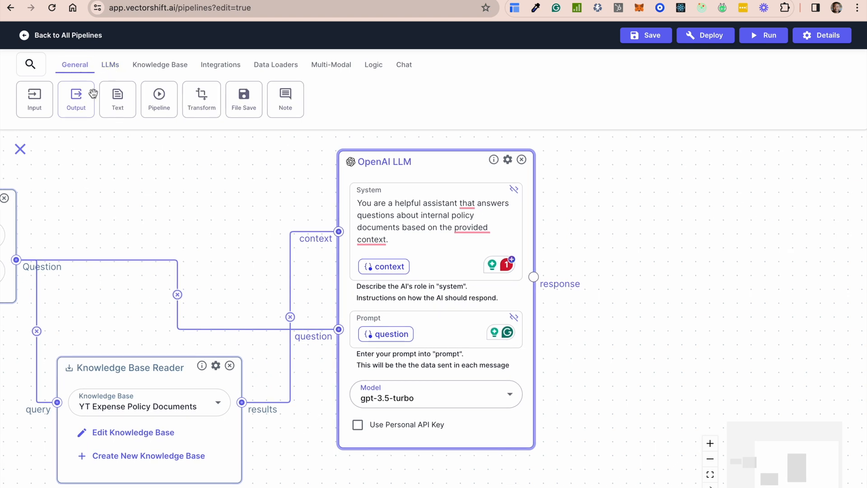
drag(72, 96, 703, 257)
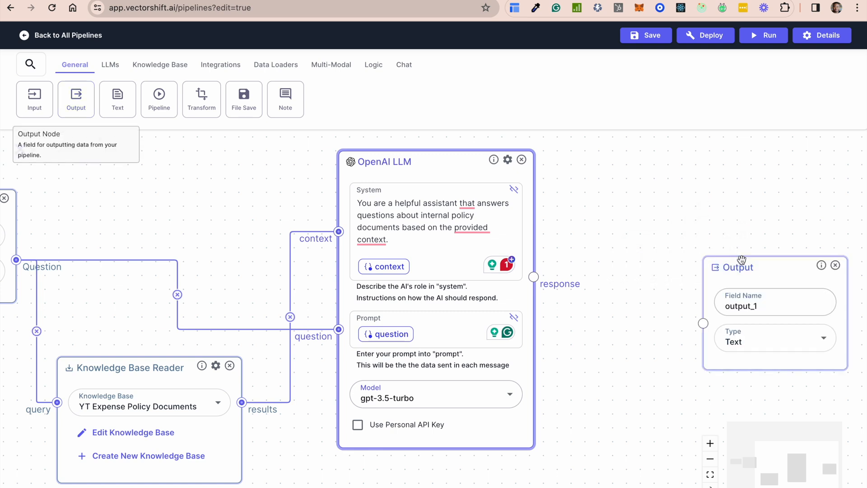
Move the Output node closer to the OpenAI LLM, name its field "Answer" and connect the LLM's response to it
drag(753, 270, 684, 228)
drag(701, 263, 649, 260)
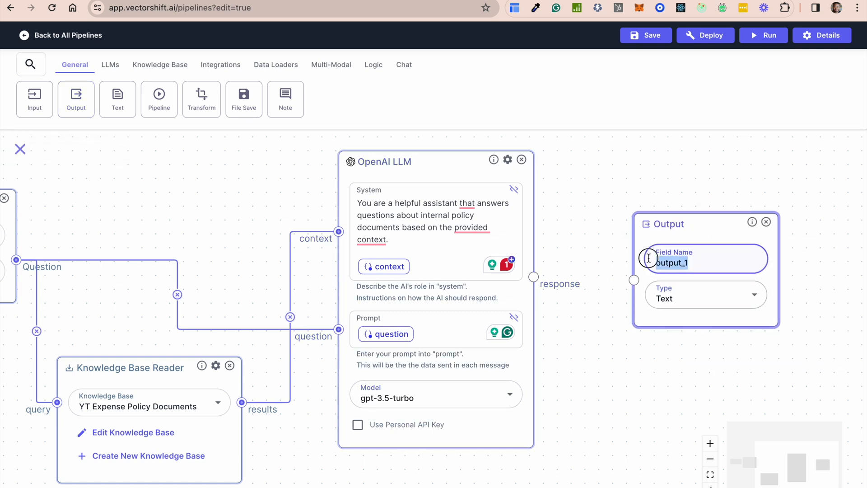
text(An)
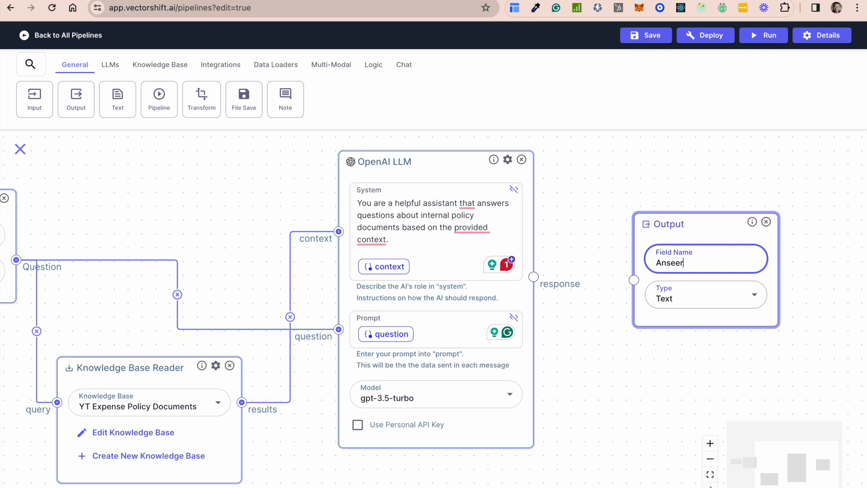
text(swe)
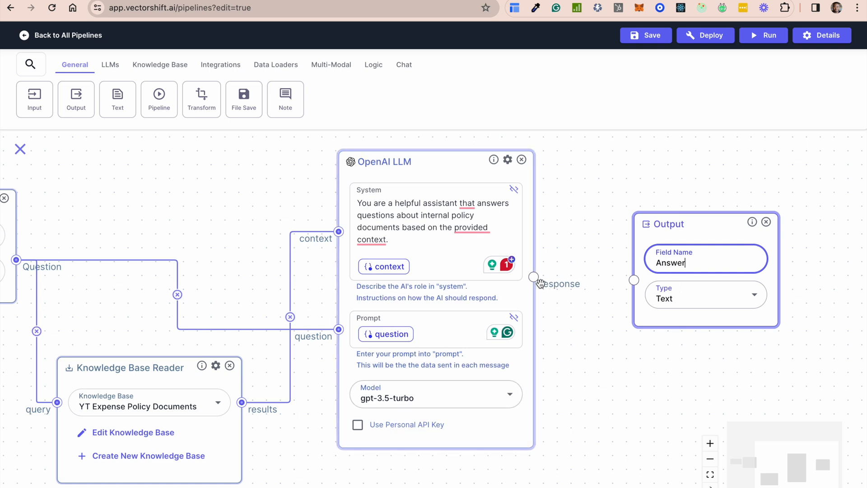
drag(533, 278, 634, 282)
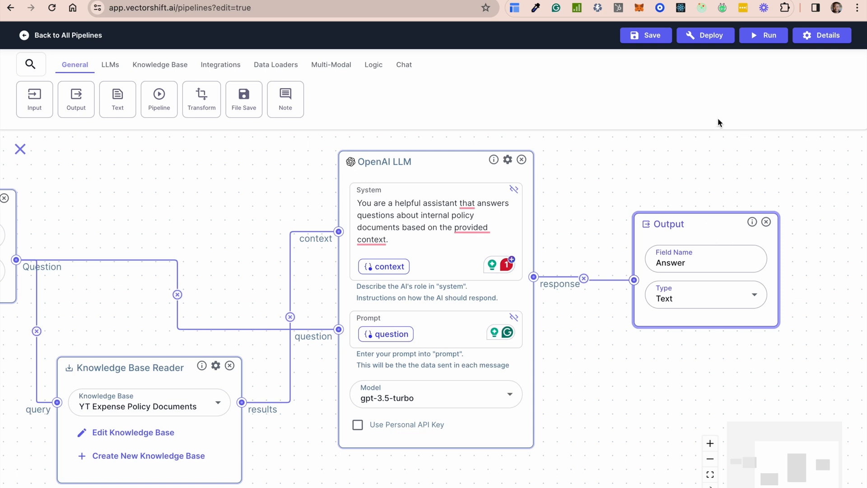
Save the pipeline as "YT Expense Policy RAG Application" with the description "Answers questions about an expense policy"
click(645, 40)
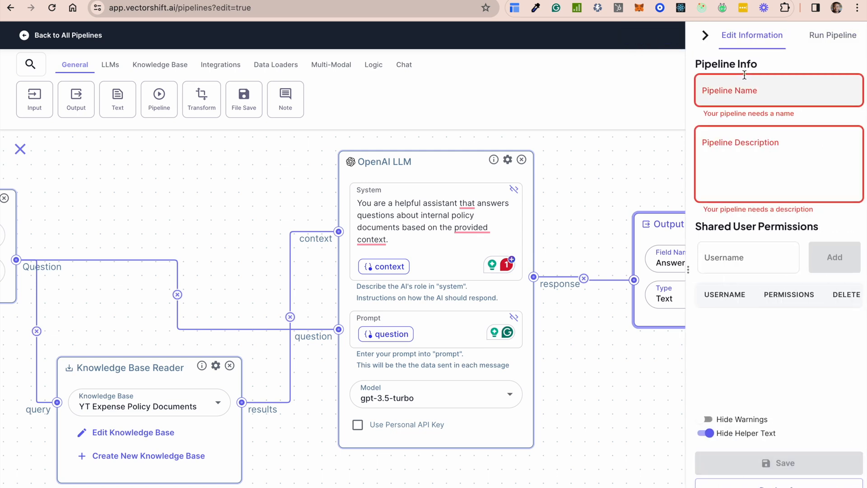
click(754, 85)
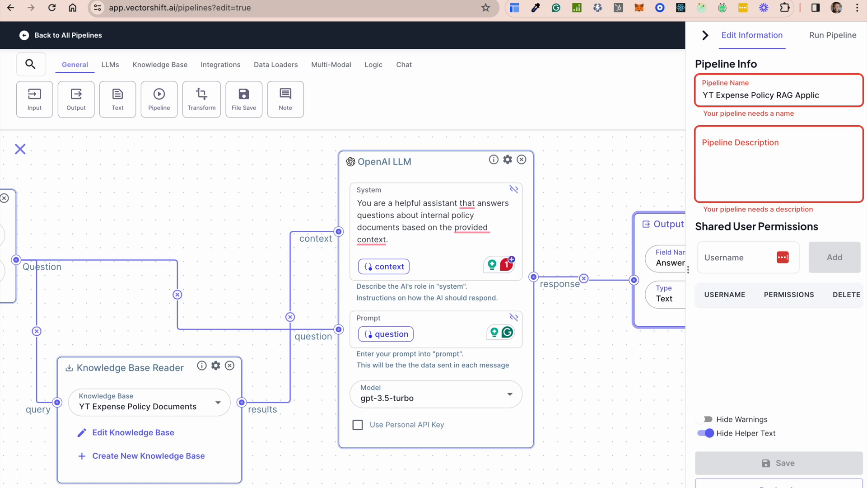
click(740, 165)
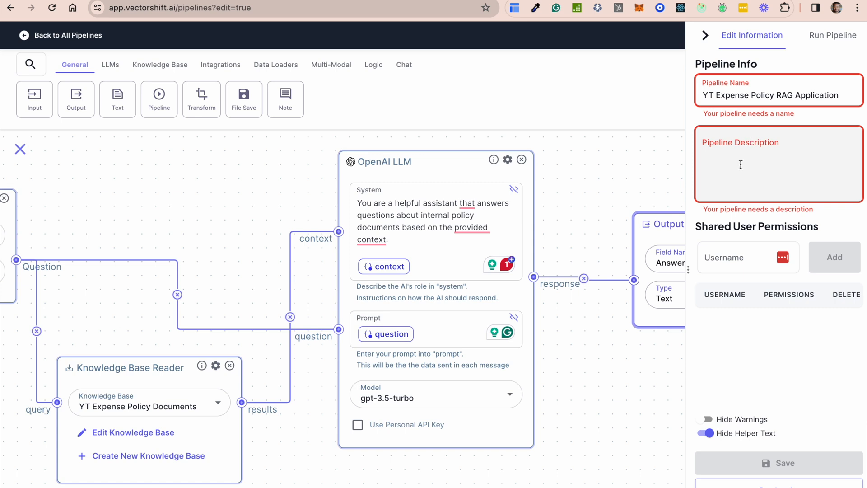
text(n)
key(BackSpace)
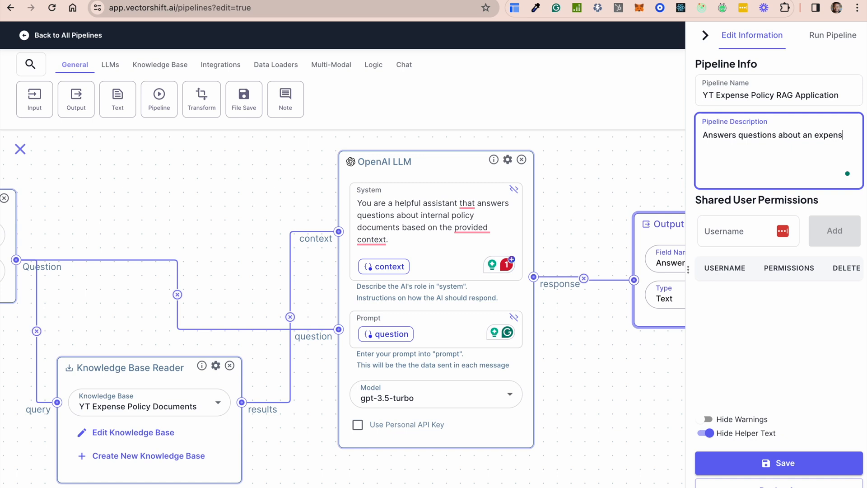
text(olicy)
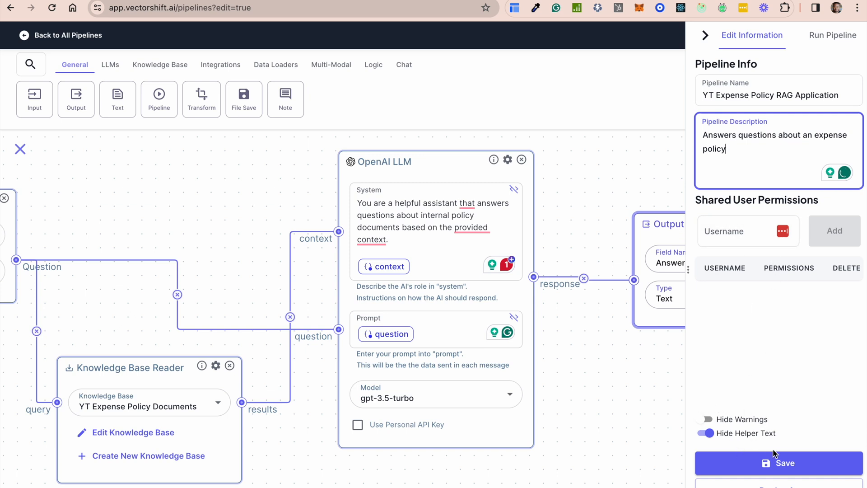
click(782, 463)
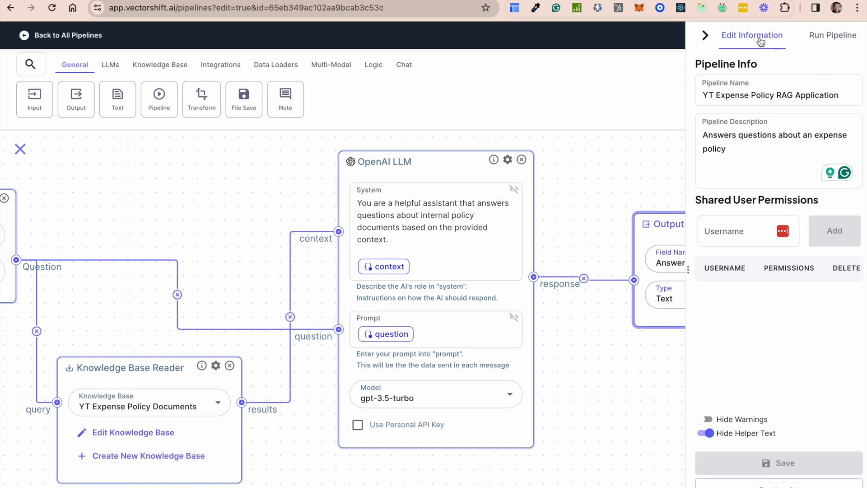
Widen the run pane and run the pipeline with the question "What is the policy on meal reimbursement?"
click(837, 37)
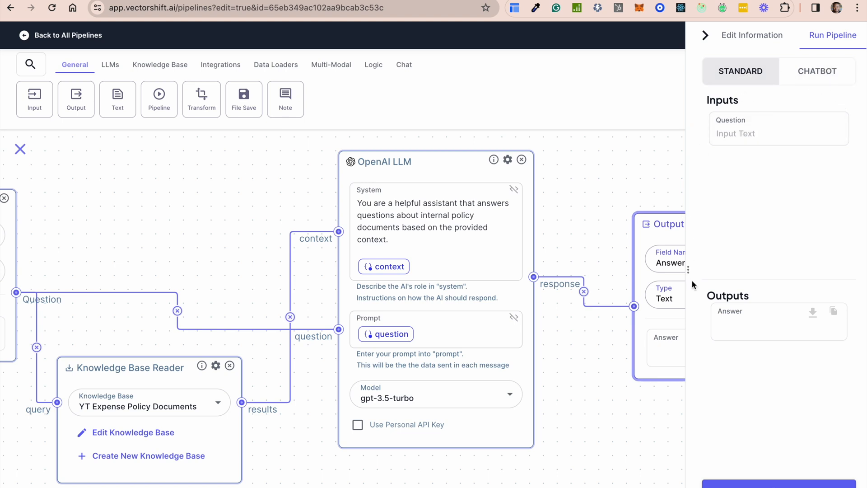
drag(690, 269, 547, 268)
click(620, 138)
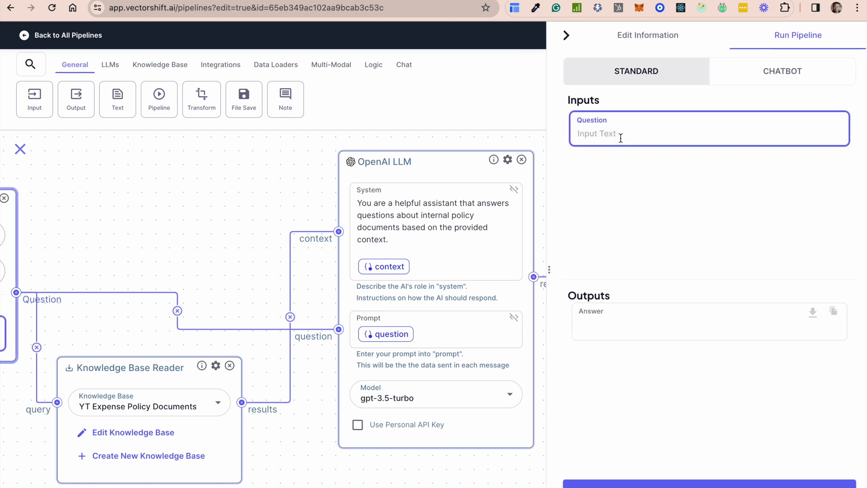
text(Wh)
text(at is the policy on meal reimbursement?)
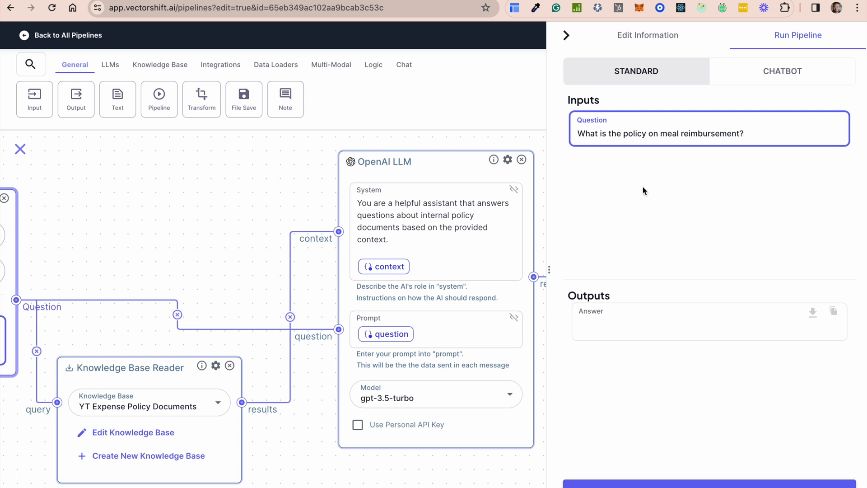
click(693, 482)
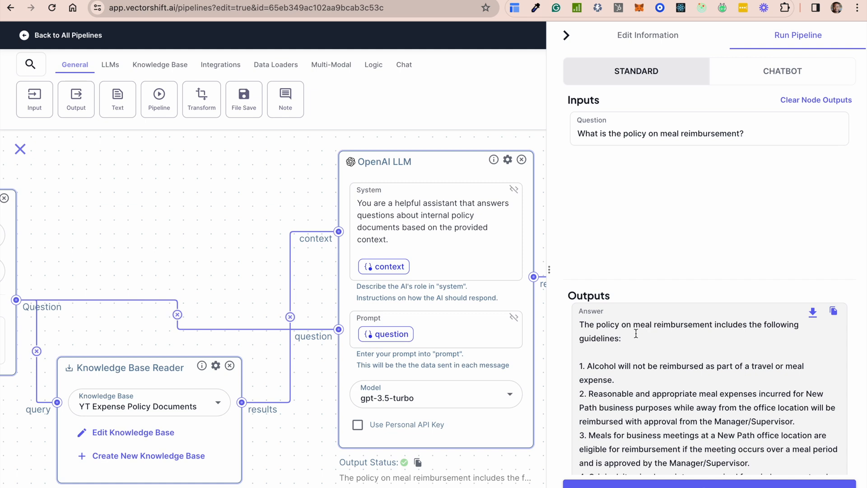
Examine the generated answer and the run output at the Input, Knowledge Base Reader, OpenAI LLM and Output nodes
scroll(694, 411, down, 3)
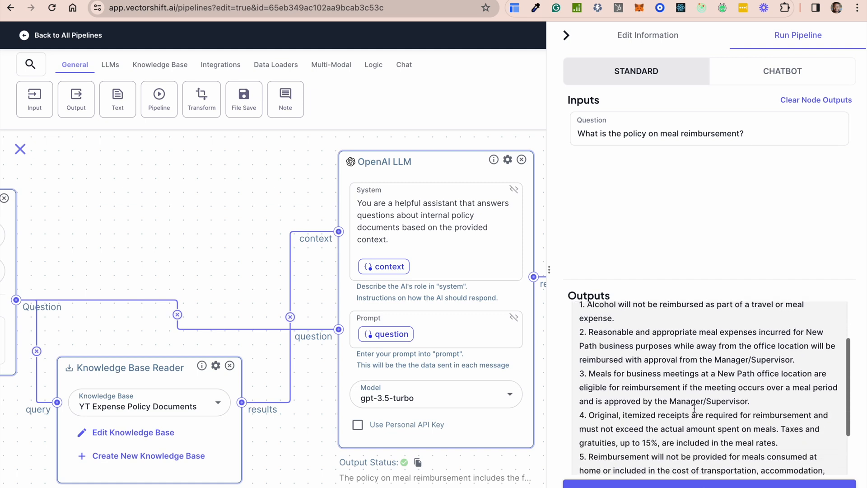
scroll(694, 408, up, 1)
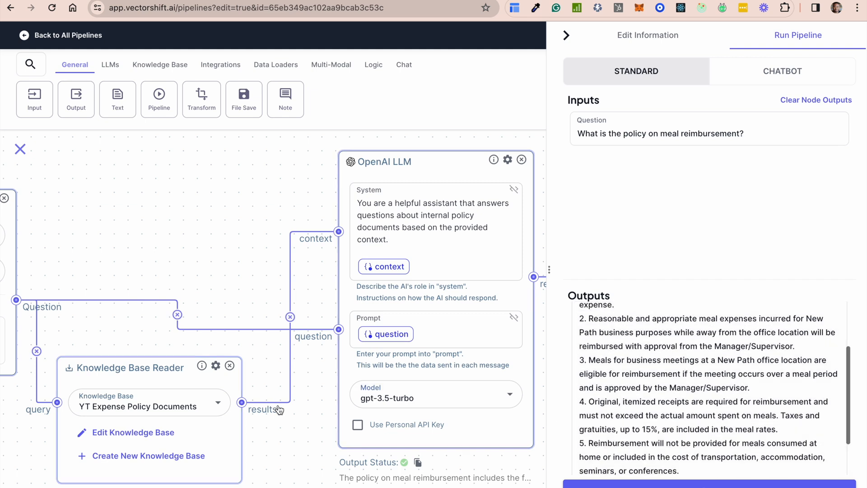
drag(290, 422, 461, 363)
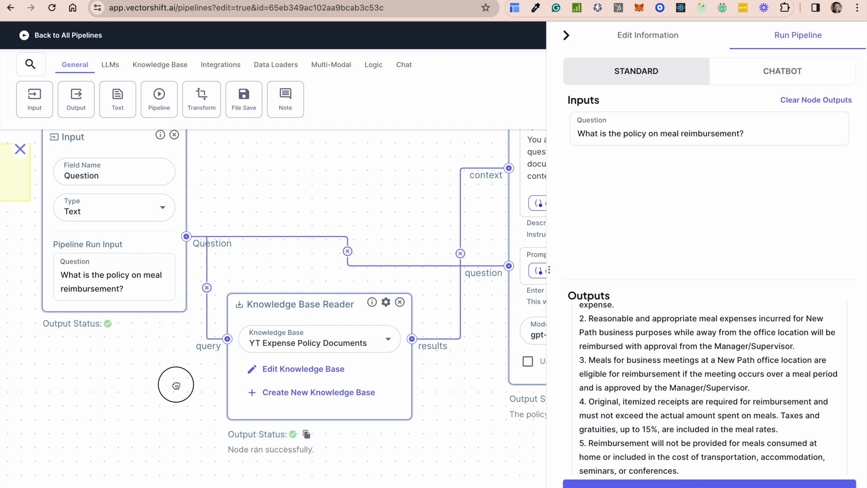
drag(174, 381, 177, 434)
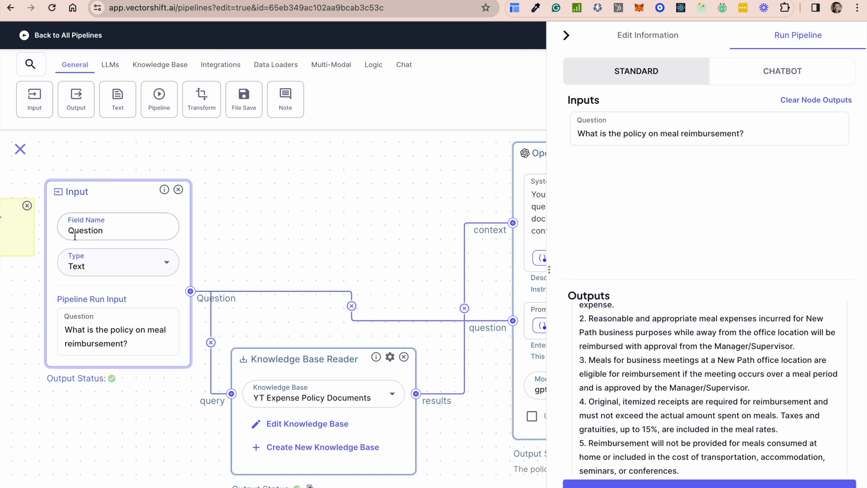
drag(122, 418, 45, 328)
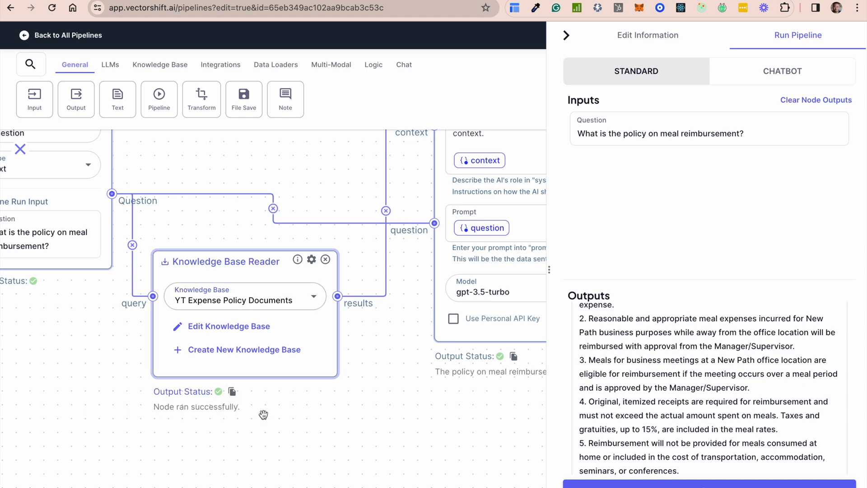
drag(345, 408, 140, 380)
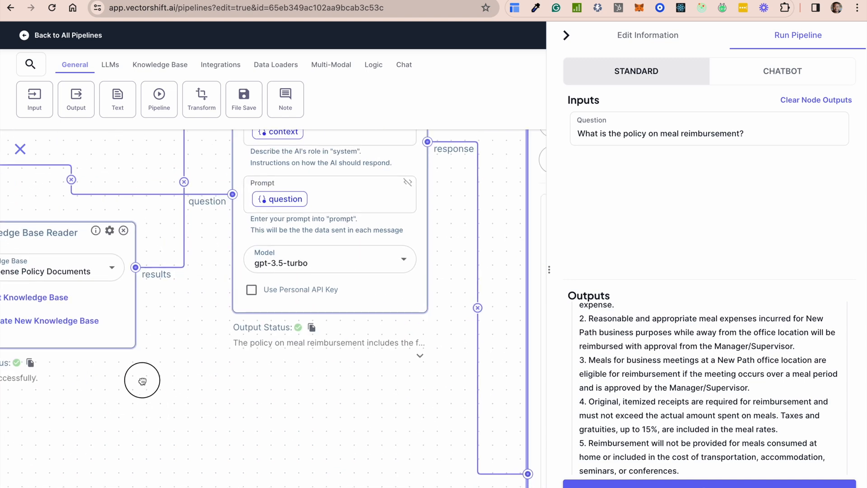
click(420, 359)
drag(327, 437, 320, 487)
drag(429, 472, 170, 408)
drag(385, 319, 385, 420)
drag(458, 329, 355, 484)
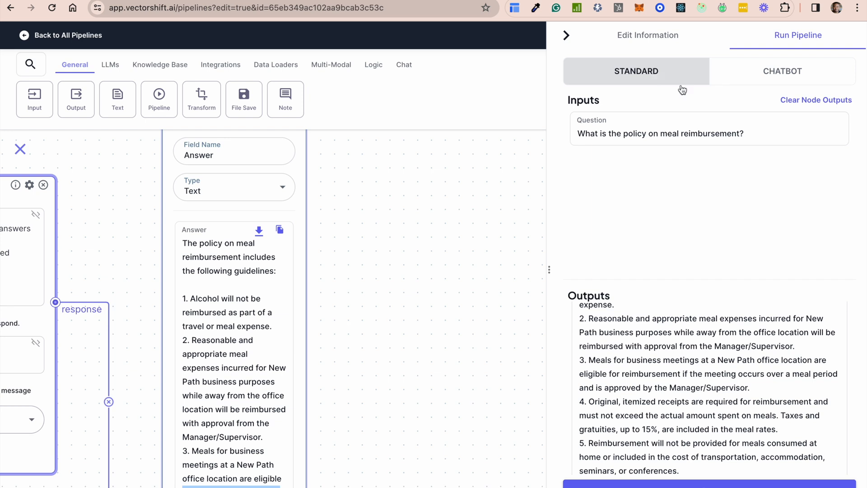
scroll(638, 367, down, 2)
scroll(638, 366, up, 6)
Test the pipeline in chatbot mode with the message "Hey, what is the policy on personal vechicle use for work"
click(788, 73)
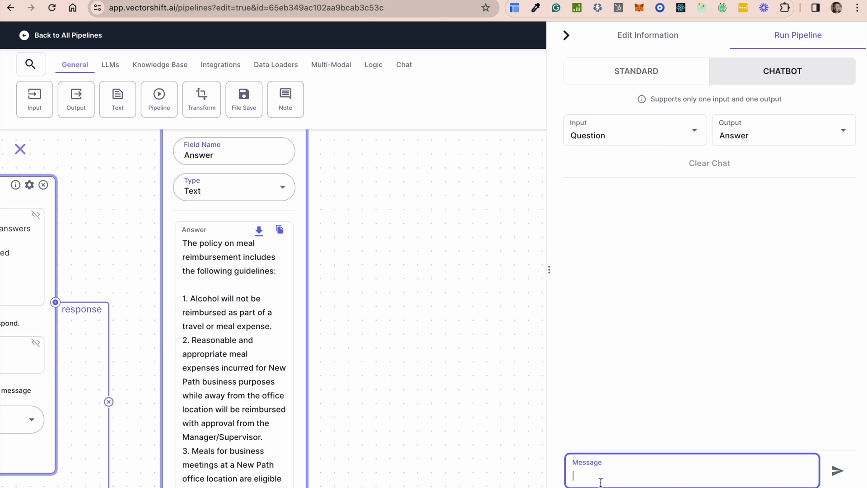
text(Hey, what is the policy on)
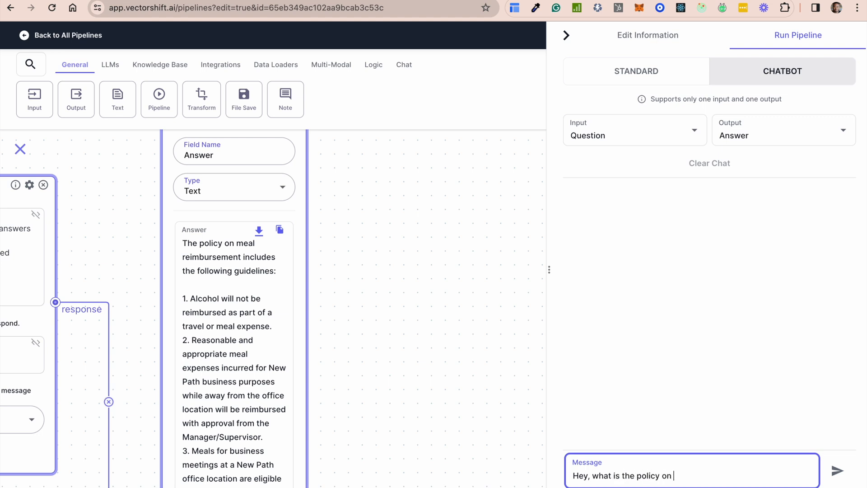
text(personal vechicle use for work)
key(Return)
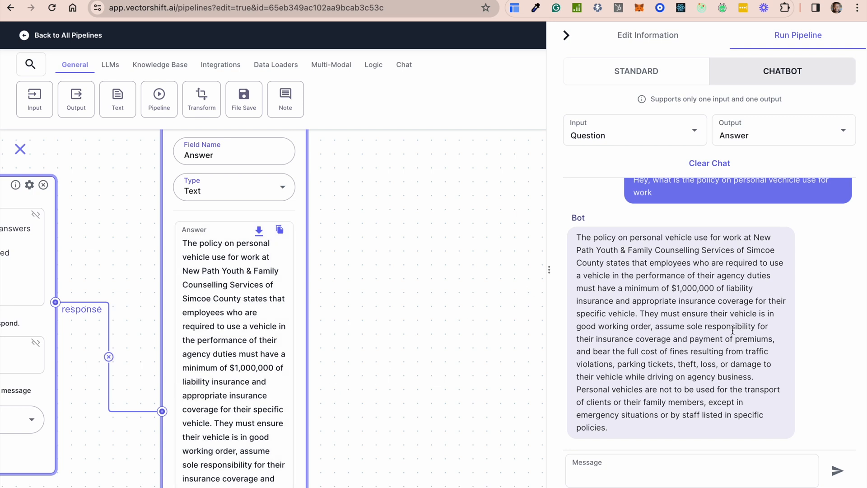
Save the pipeline again and start deploying it as a new chatbot
click(631, 37)
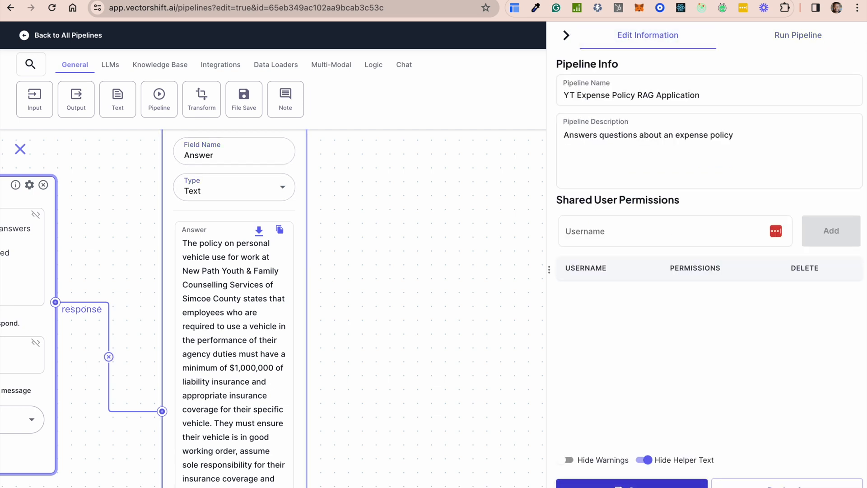
click(644, 486)
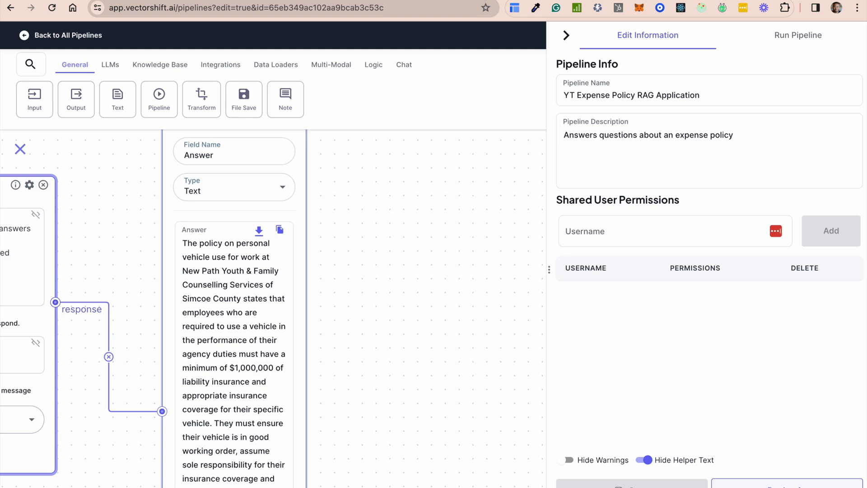
click(798, 486)
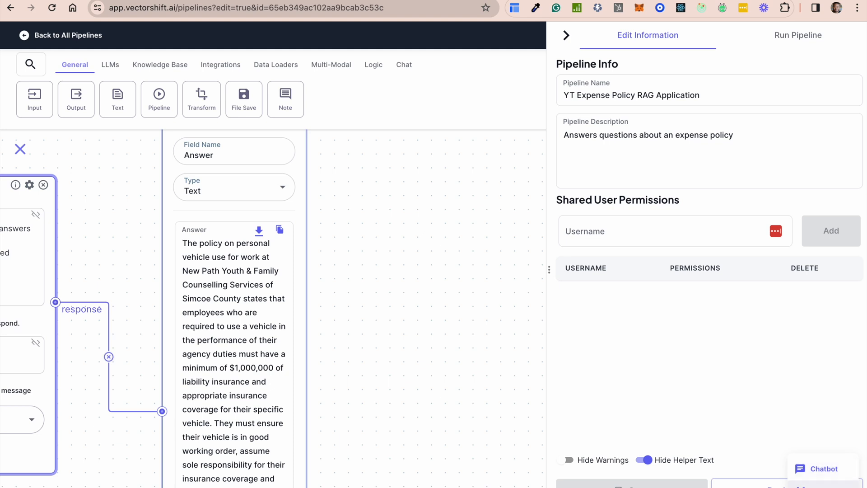
click(821, 471)
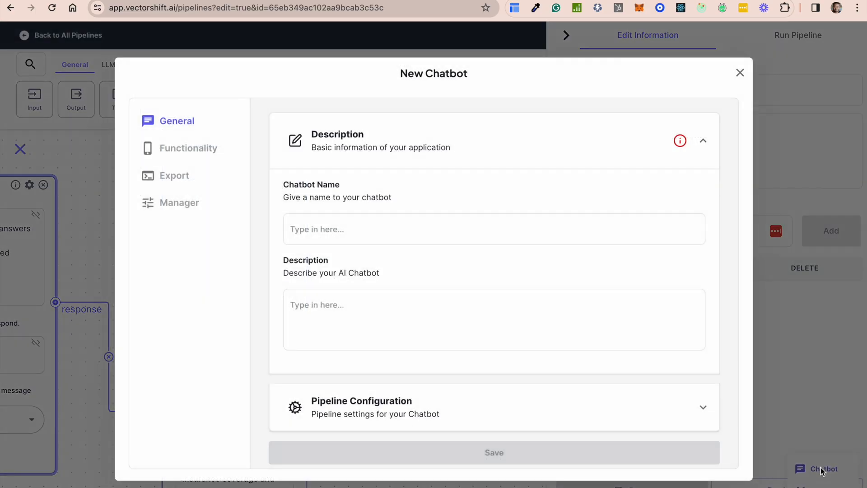
Name the new chatbot "Expense Policy Bot"
click(321, 231)
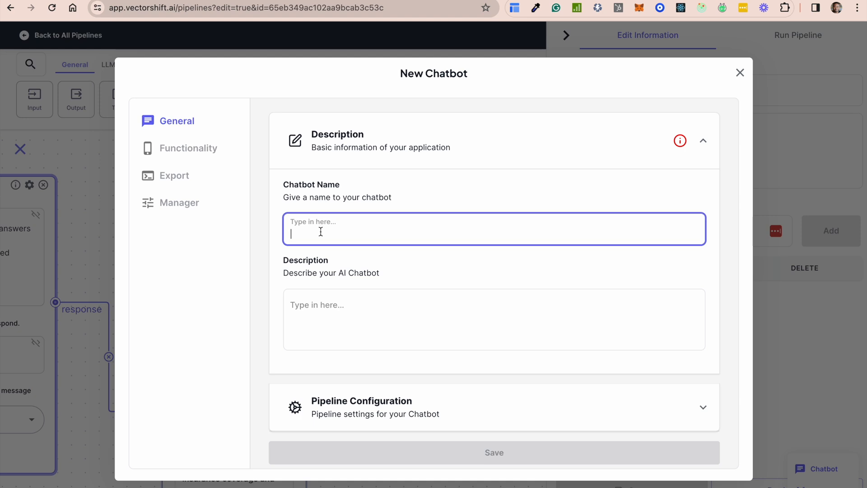
text(Es)
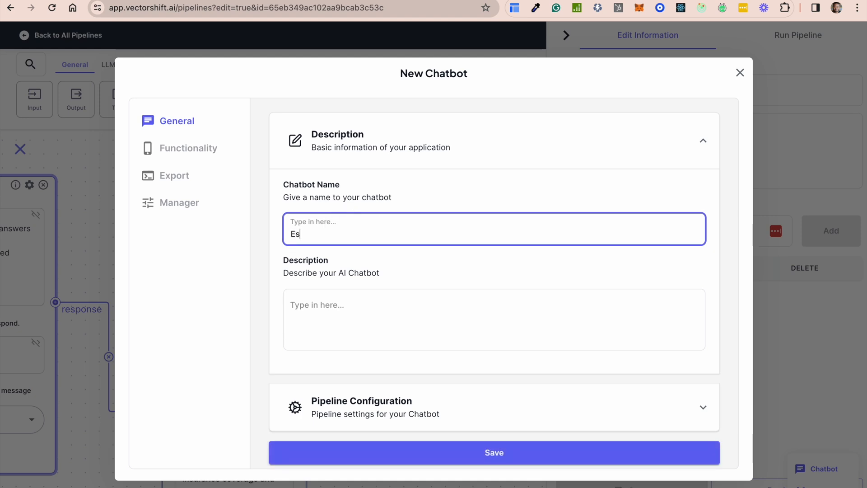
text(xpense Policy Bot)
Describe the chatbot as "Helps answer questions on expense policies"
click(358, 306)
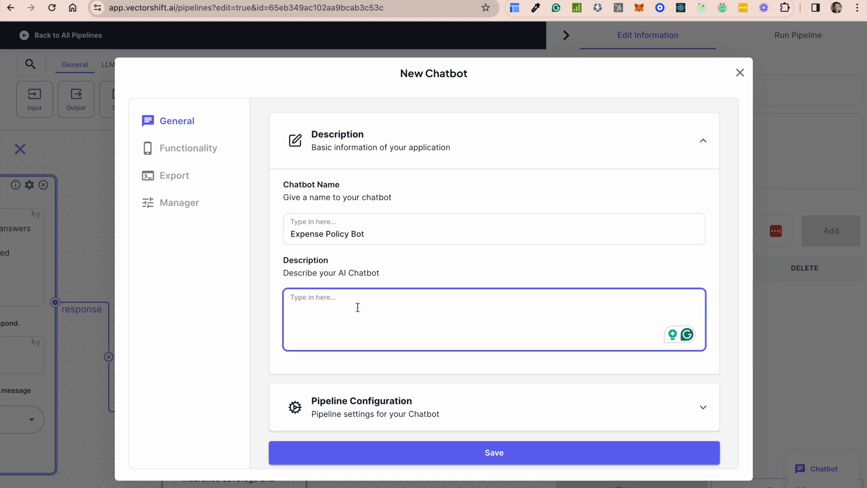
text(Helps answer questions on expense po)
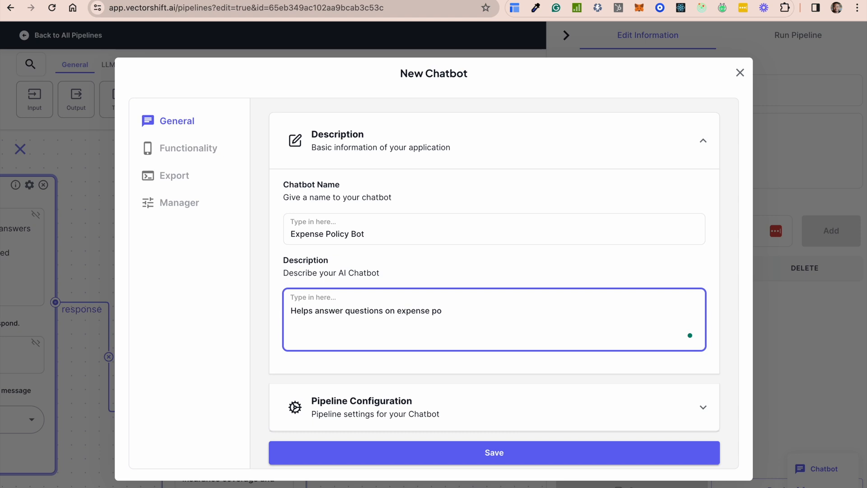
text(iolicioescie)
Review the chatbot's pipeline configuration and its input and output variables, and save the chatbot
scroll(368, 362, down, 1)
click(688, 403)
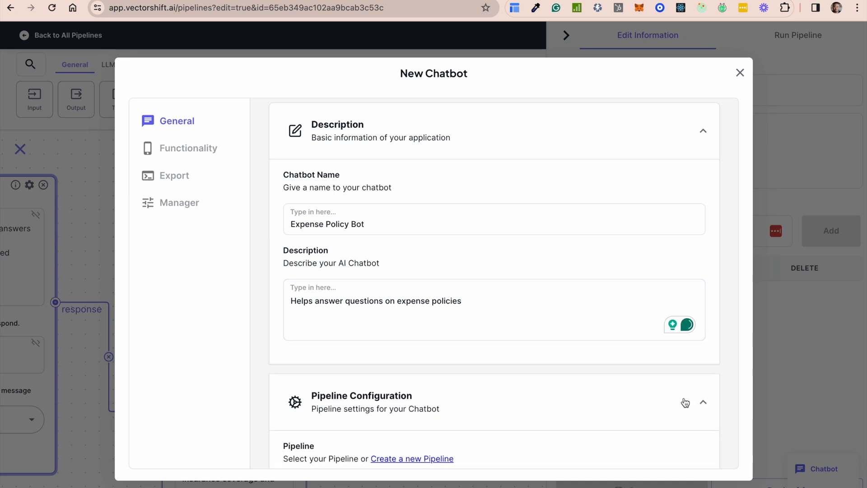
scroll(589, 357, down, 4)
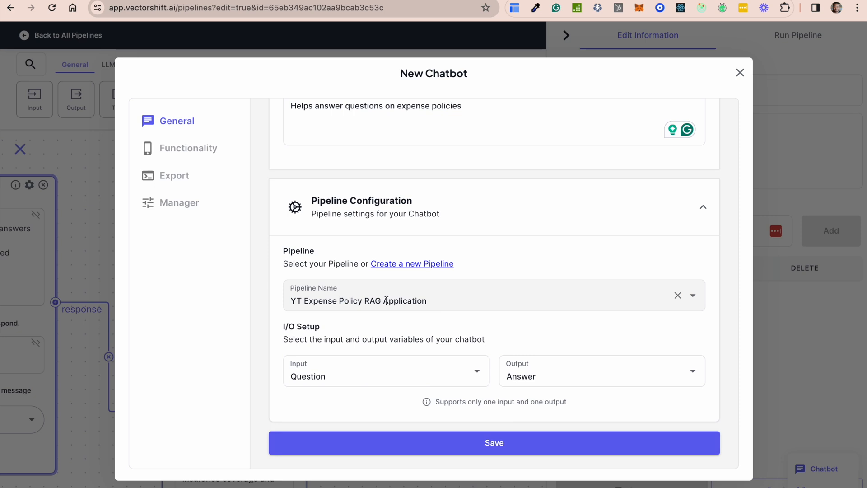
click(428, 442)
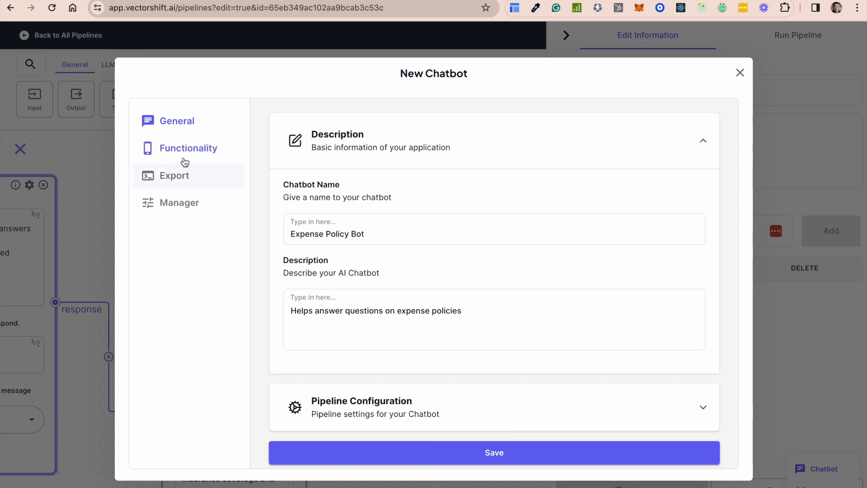
Examine the new chatbot's functionality options and its styling options, such as message colors, border radius and font style
click(186, 151)
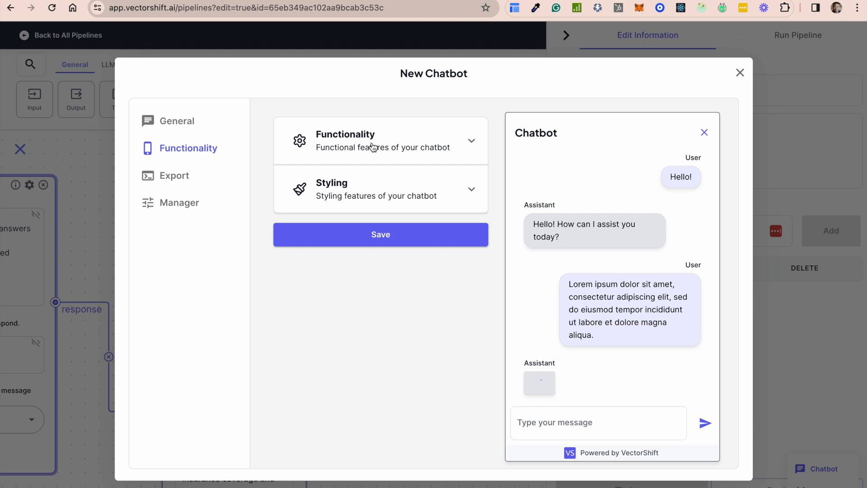
click(458, 138)
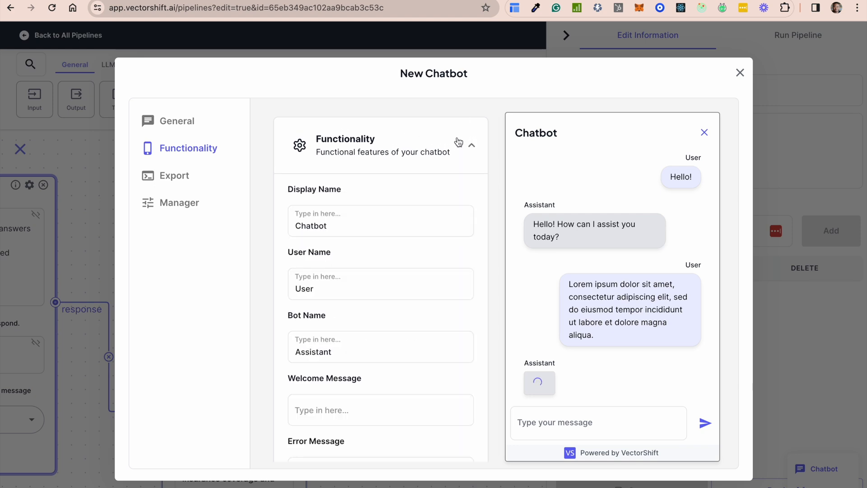
scroll(374, 358, down, 5)
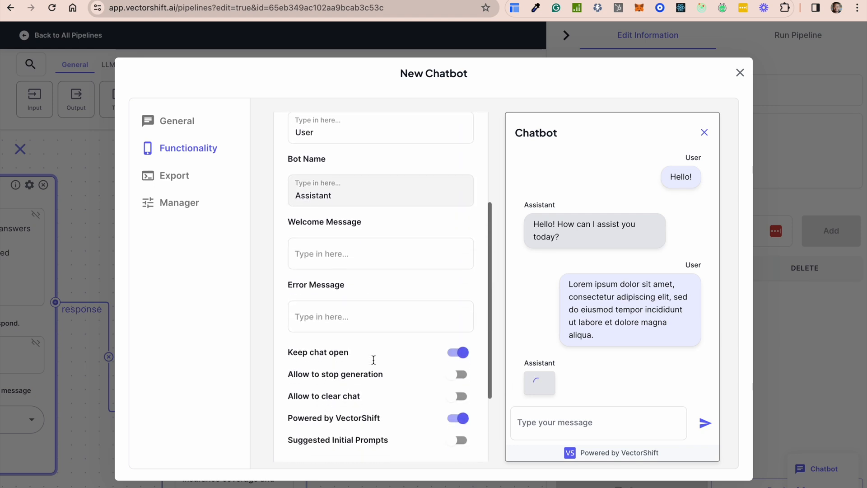
scroll(373, 358, down, 5)
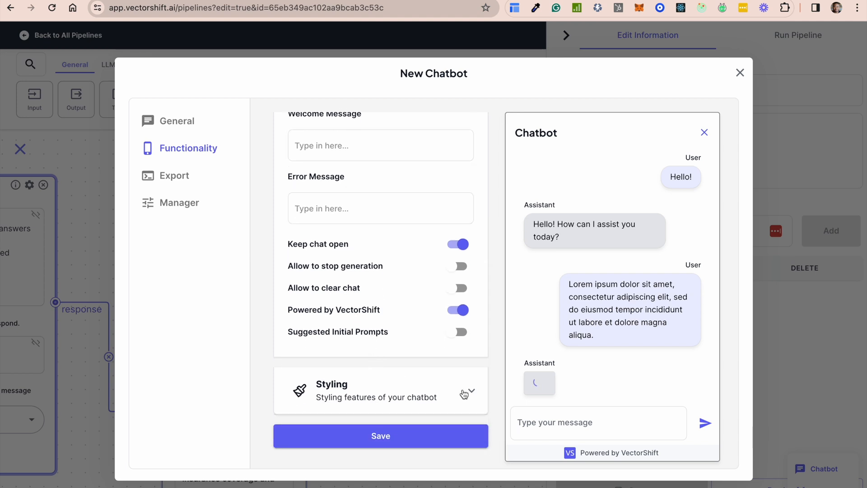
click(467, 391)
scroll(458, 389, down, 5)
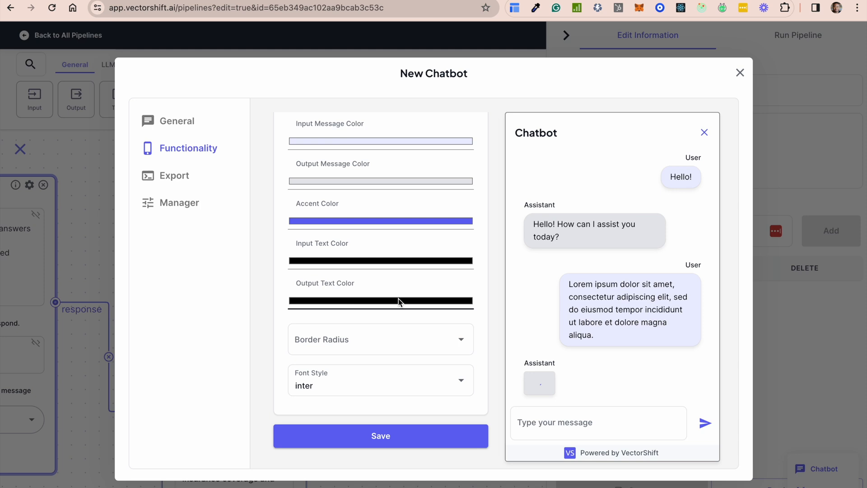
Deploy the chatbot for export and open its copied shareable URL in a new browser tab
click(166, 178)
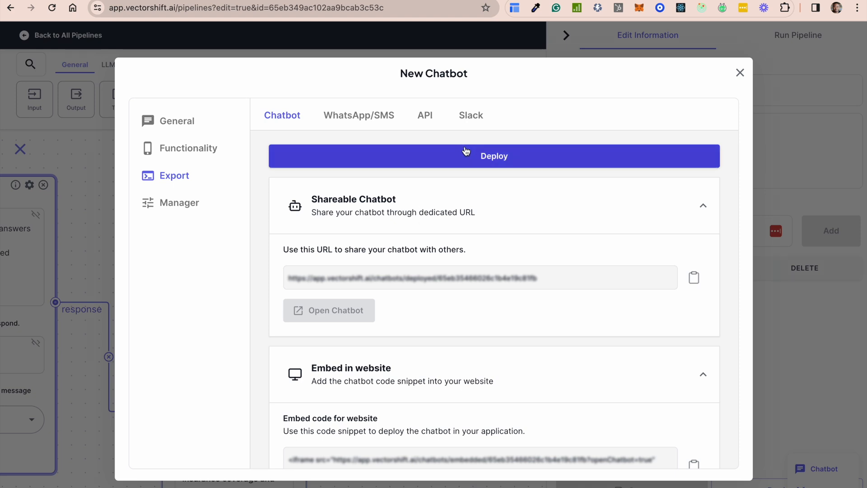
click(482, 156)
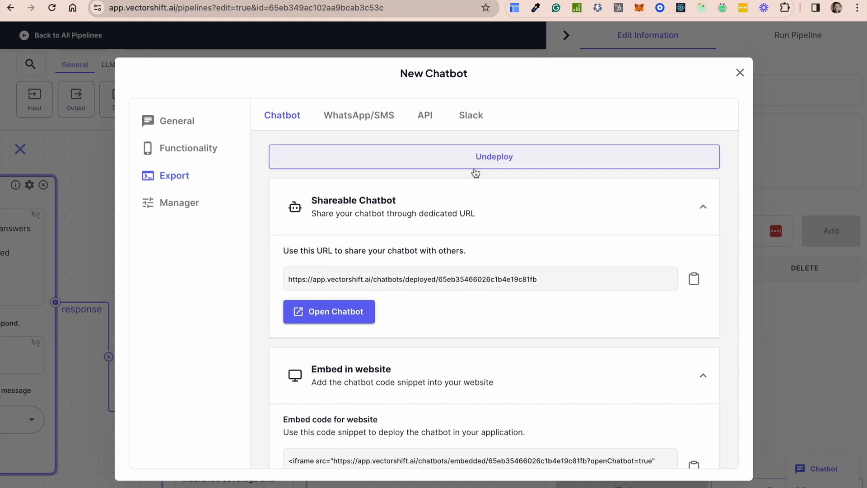
click(689, 280)
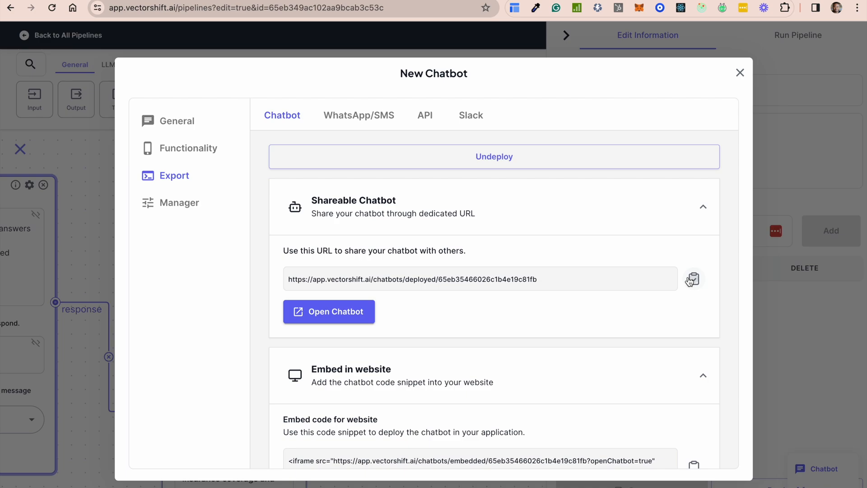
key(ctrl+t)
click(271, 4)
key(ctrl+v)
key(Return)
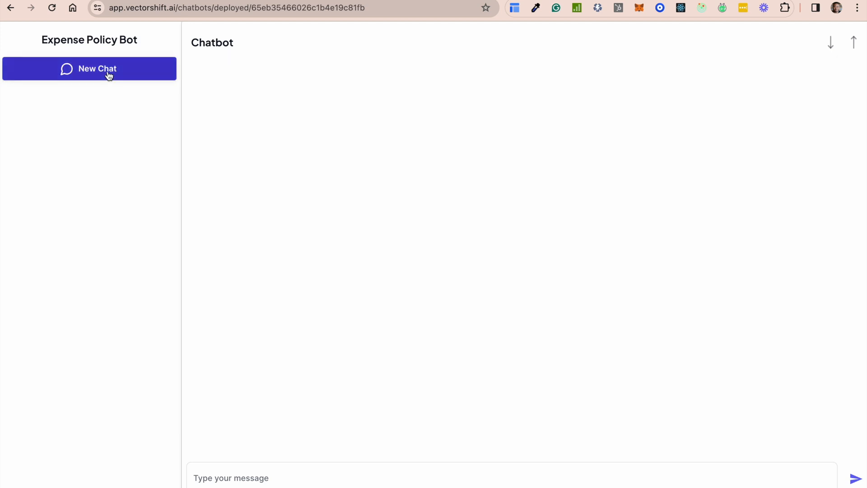
Send the greeting "Hey" to the deployed Expense Policy Bot
click(240, 477)
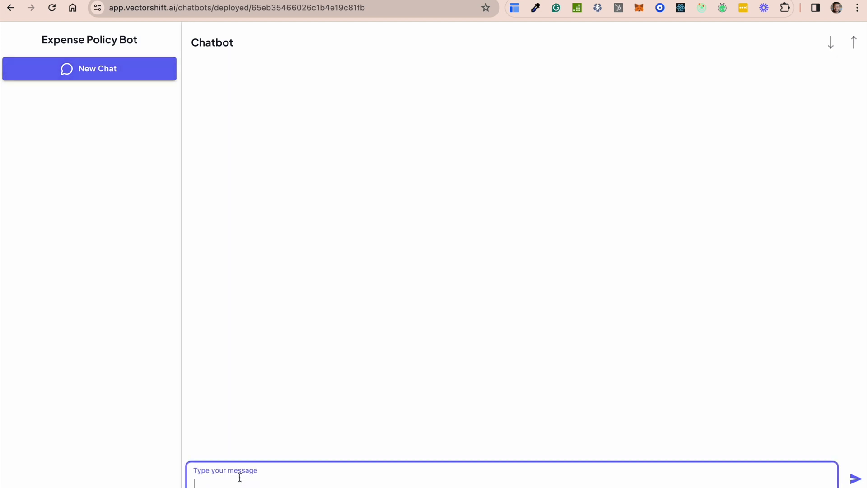
text(Hey)
key(Return)
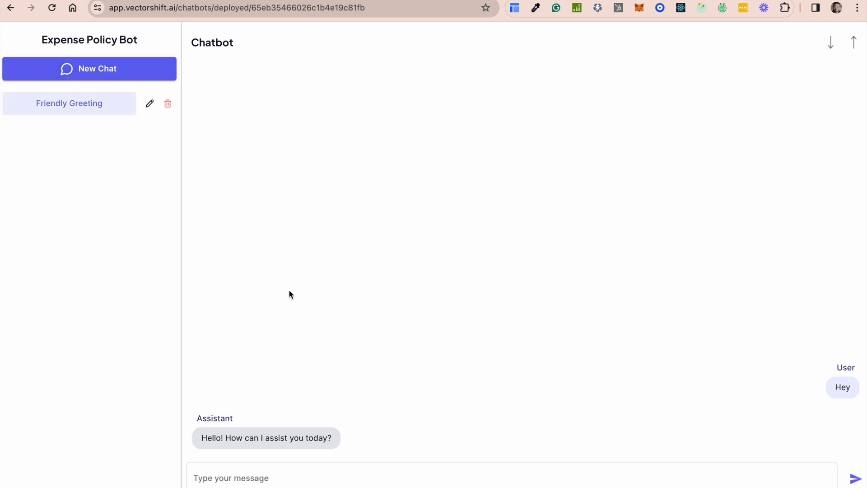
Ask the deployed chatbot "Tell me about the expense policy on travel"
click(239, 480)
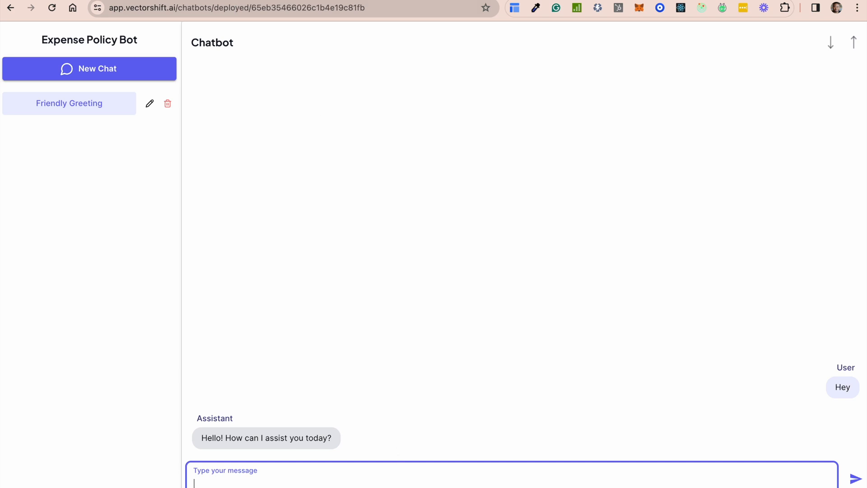
text(Y)
text(ell me anouit)
text(ut the expense)
text( policy on)
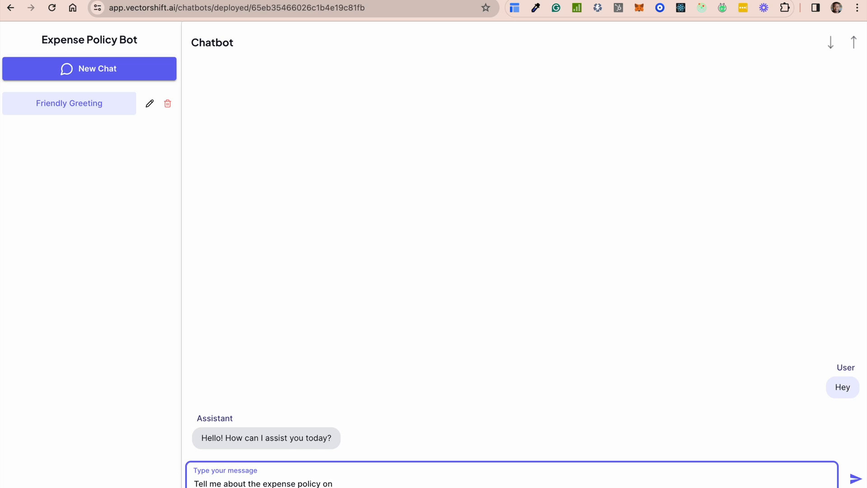
text( travel)
key(Return)
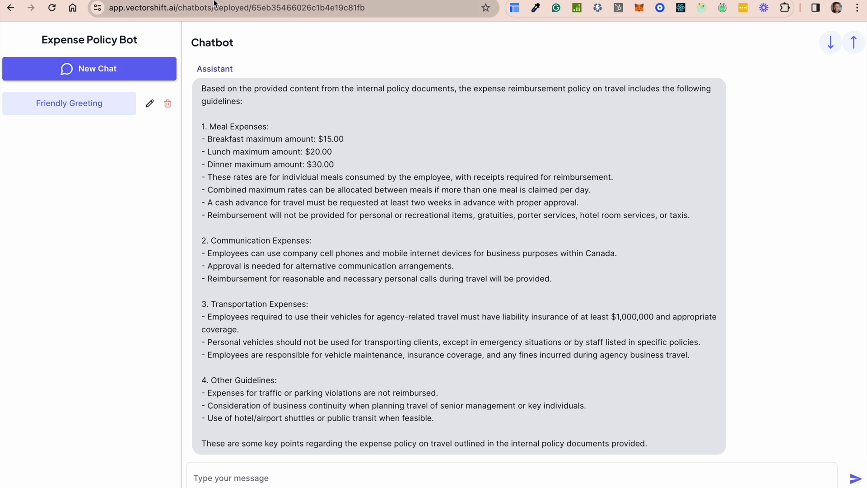
Return to the chatbot's export settings and examine the website embed code, the Twilio WhatsApp/SMS configuration and the Python API snippets
click(398, 0)
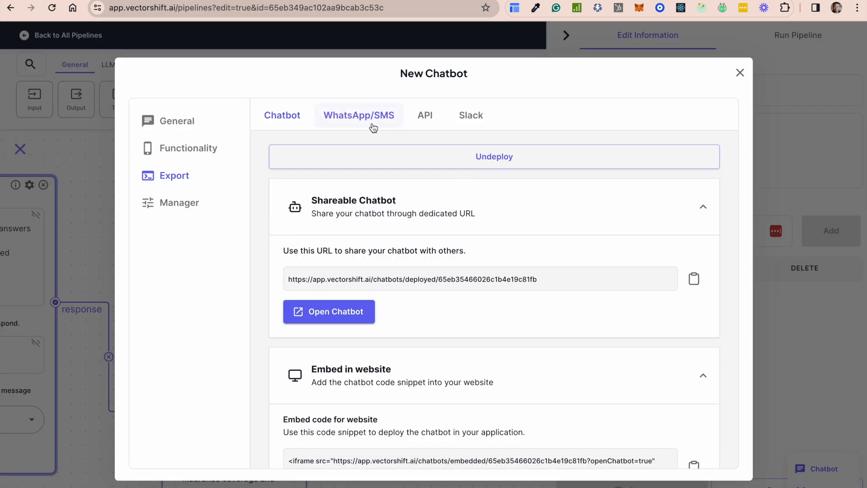
scroll(454, 299, down, 2)
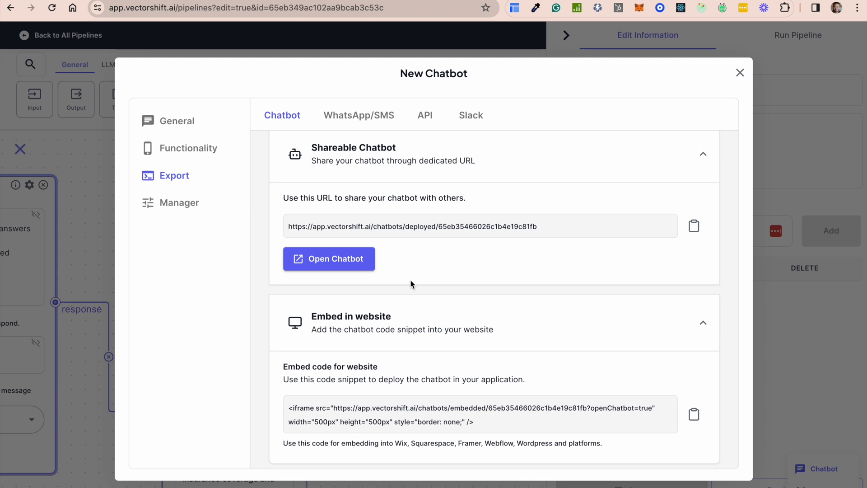
click(364, 121)
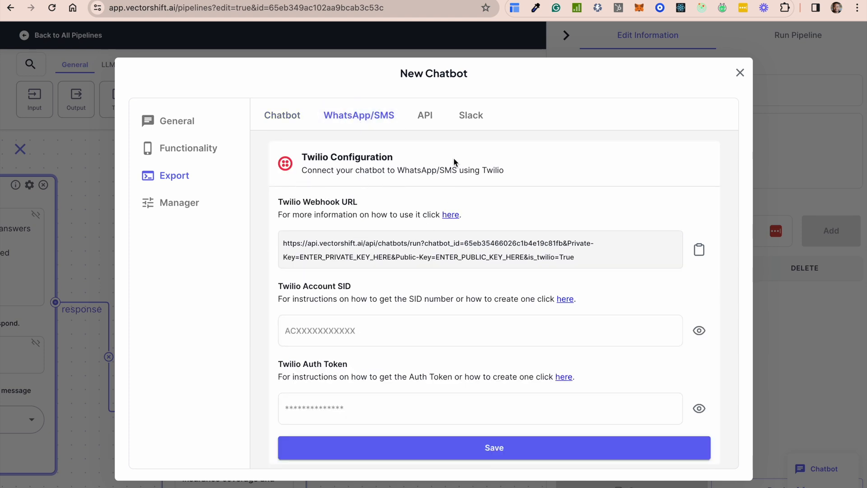
click(425, 118)
scroll(476, 346, down, 8)
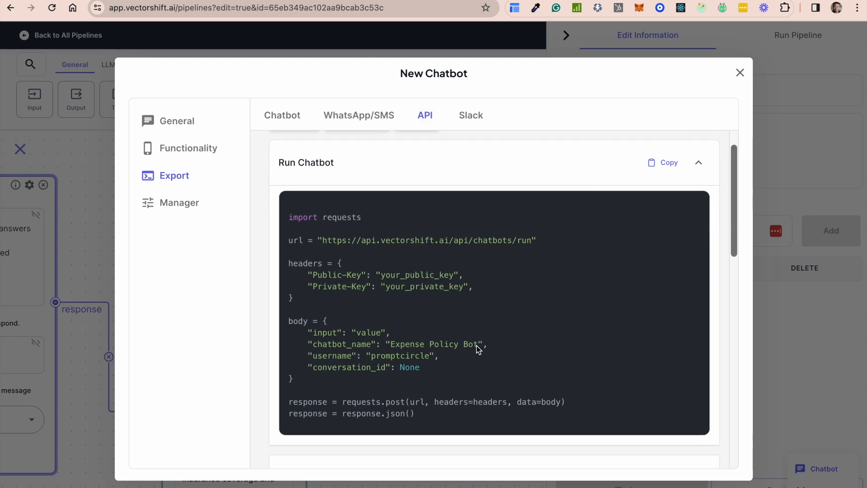
scroll(476, 345, down, 3)
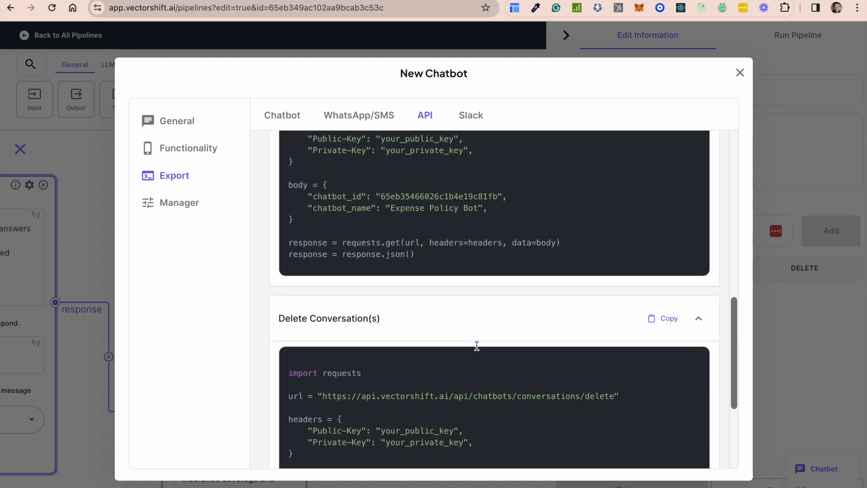
scroll(476, 345, up, 10)
scroll(476, 346, up, 2)
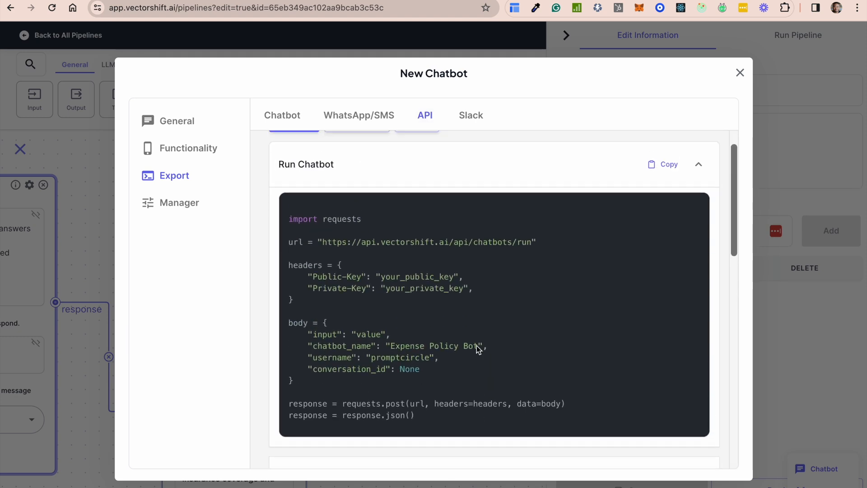
scroll(476, 346, down, 7)
scroll(477, 348, up, 1)
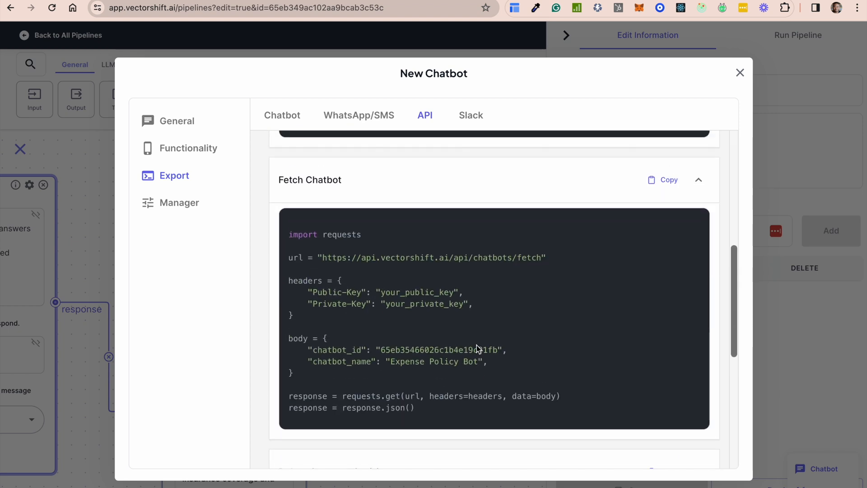
scroll(476, 346, down, 6)
scroll(477, 348, up, 10)
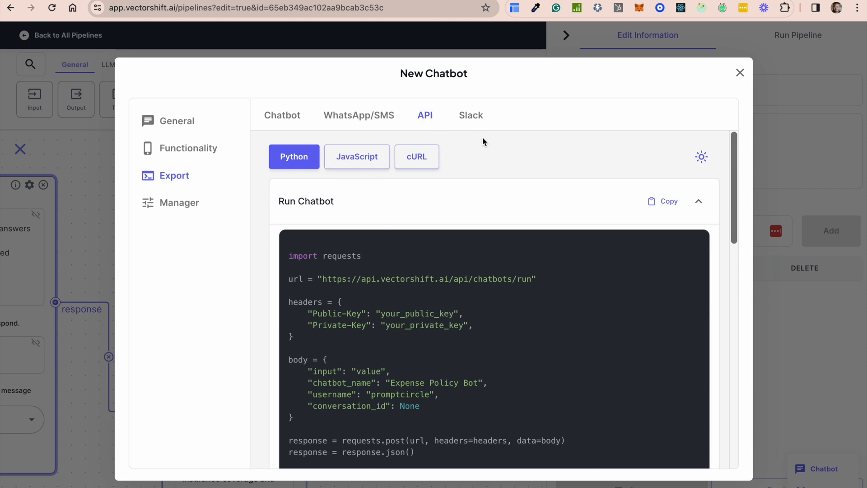
Connect the chatbot to the Prompt Circle Main Slack workspace, allowing VectorShift access, and deploy it to Slack
click(478, 121)
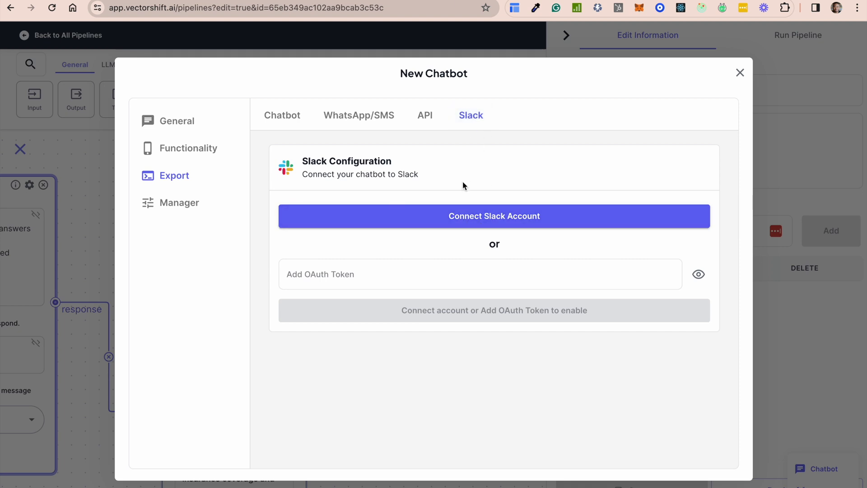
click(465, 217)
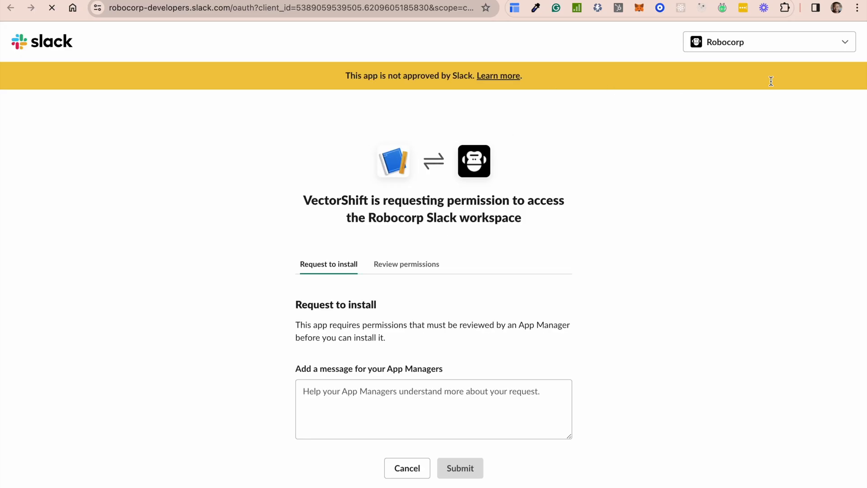
click(754, 47)
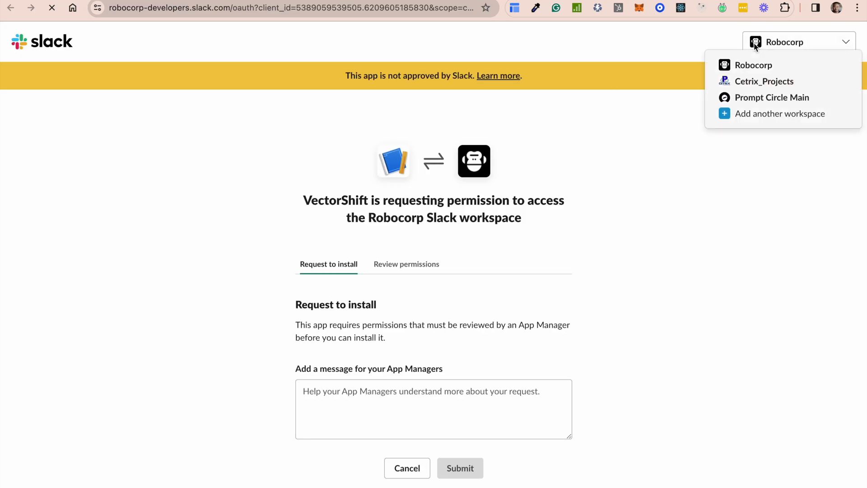
click(775, 102)
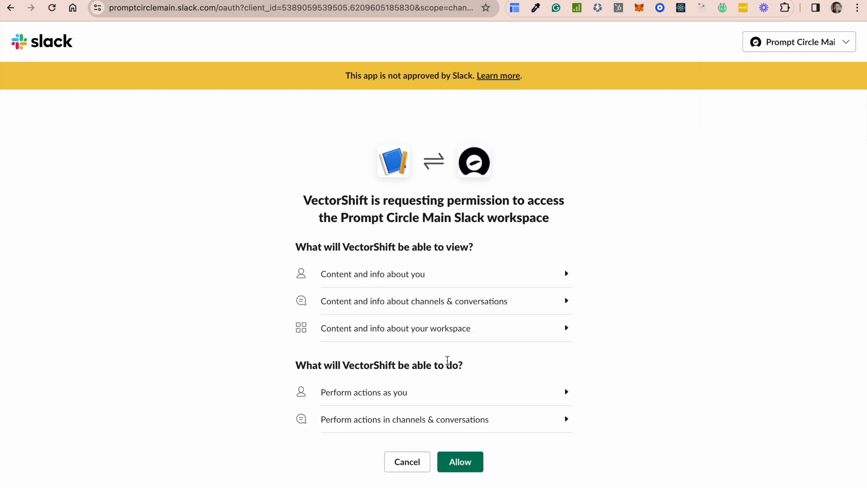
click(467, 460)
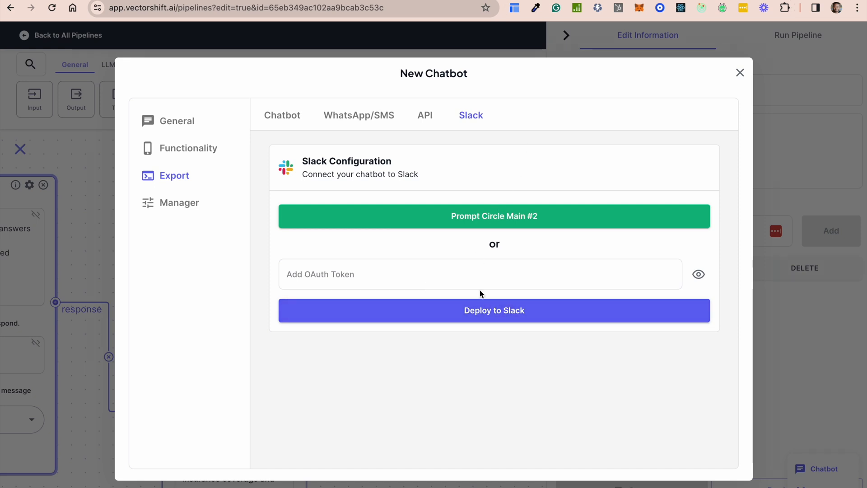
click(482, 316)
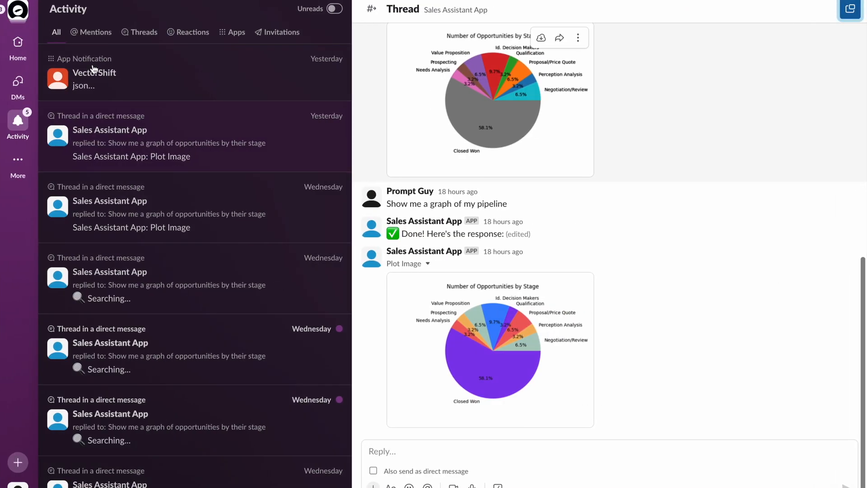
Switch to Slack, ask the VectorShift app "Tell me the expense policy on meals", and return to the chatbot's Slack configuration
click(97, 80)
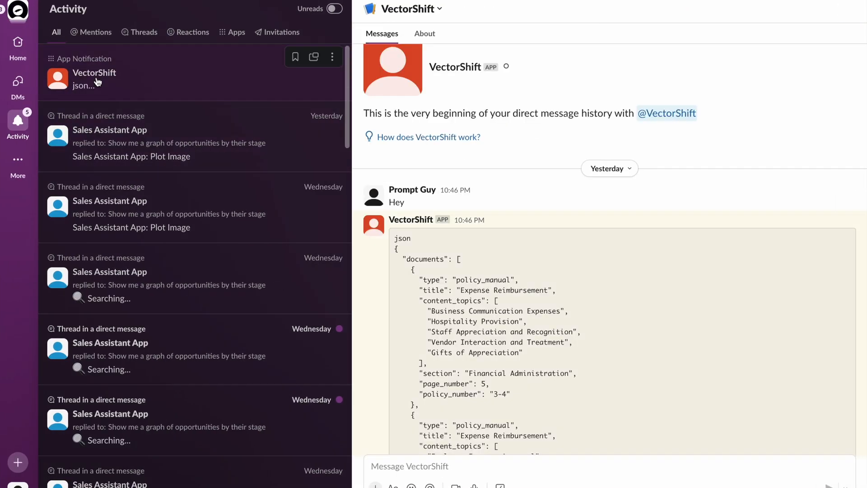
scroll(555, 371, down, 3)
click(424, 466)
text(Tel)
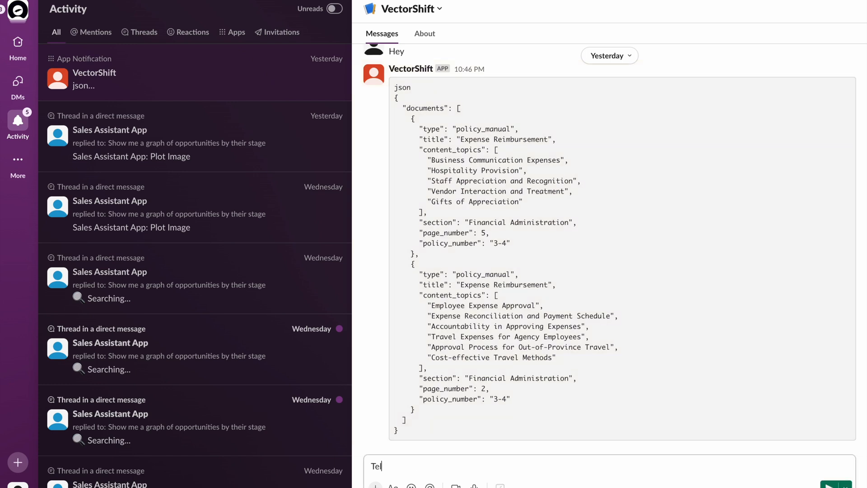
text(l me the expense policy on meal)
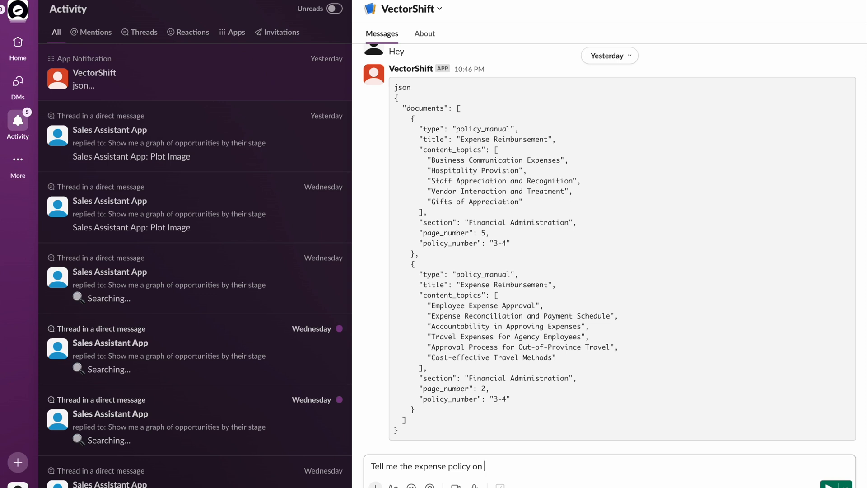
text(s?)
key(BackSpace)
key(Return)
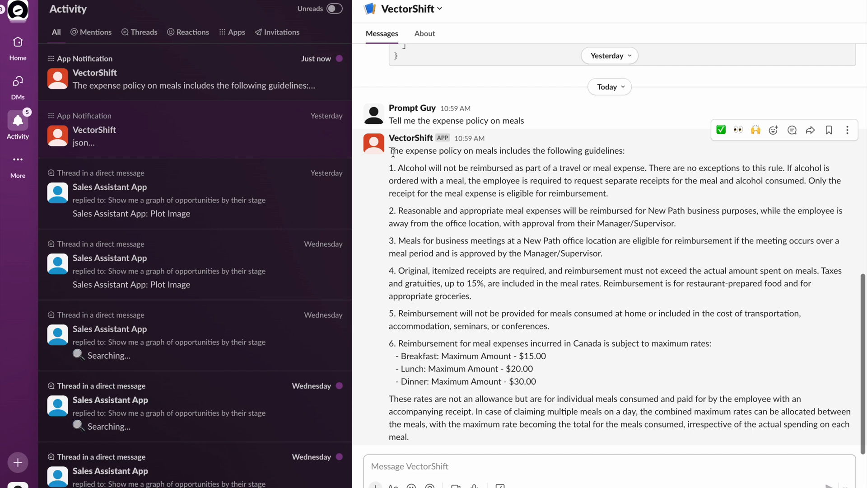
key(super+Tab)
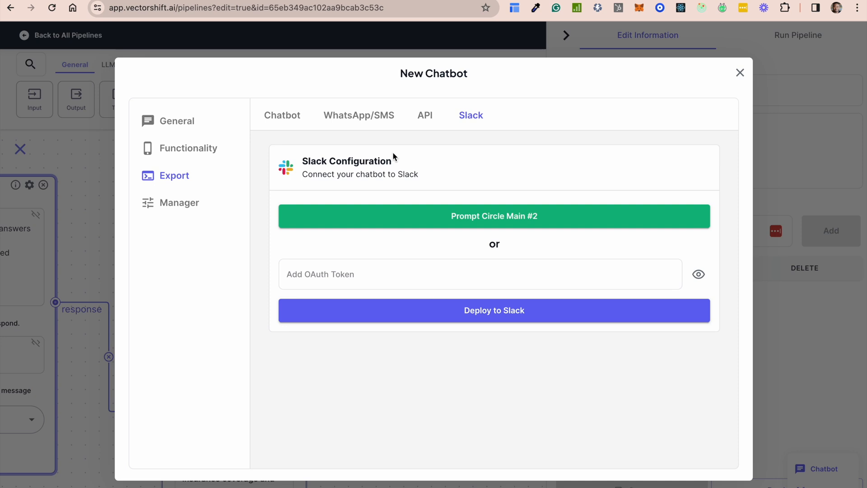